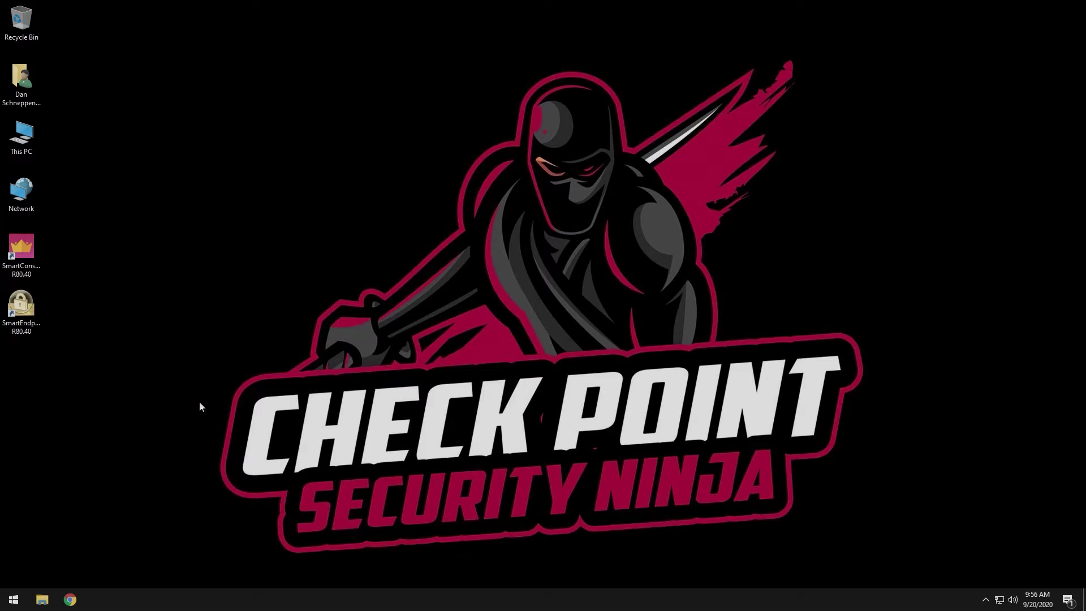
Open Chrome showing the Infinity Portal's SandBlast Agent overview dashboard
click(70, 599)
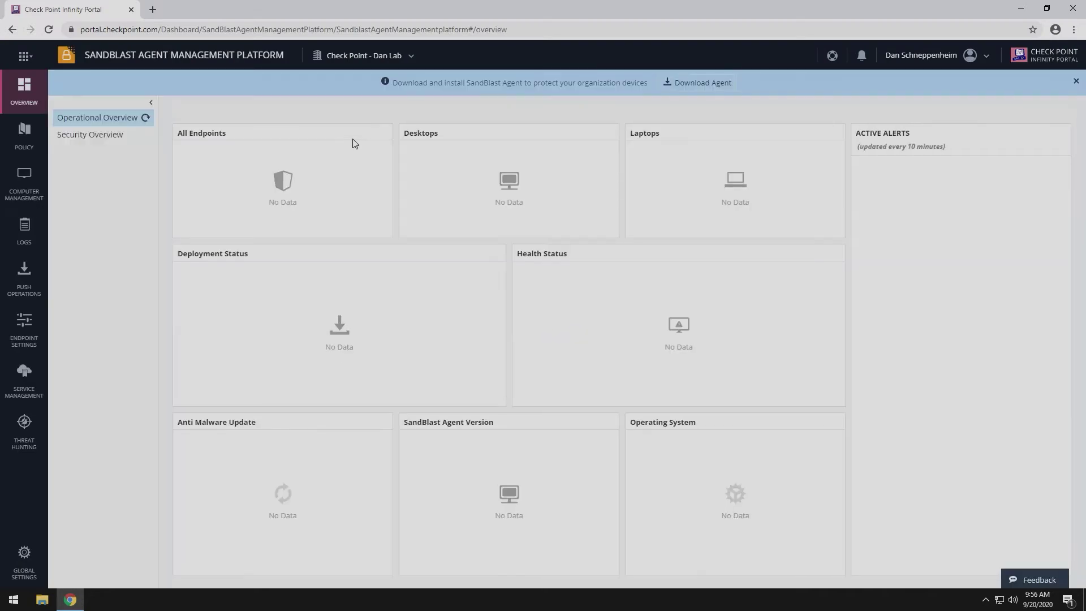
In the default Software Deployment rule, replace Threat Prevention with Full Disk Encryption
click(25, 138)
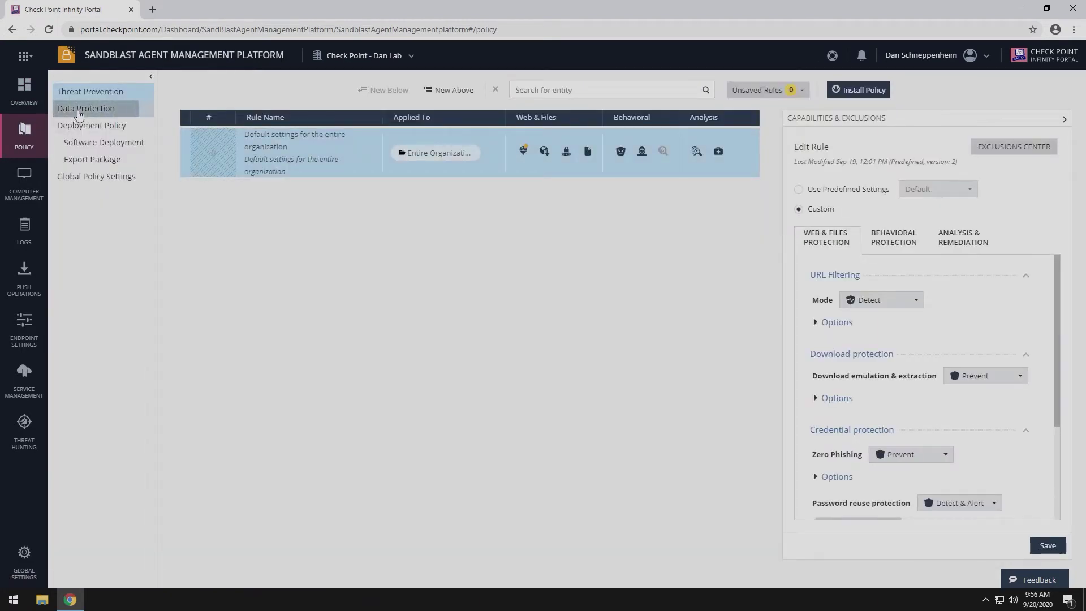
click(79, 110)
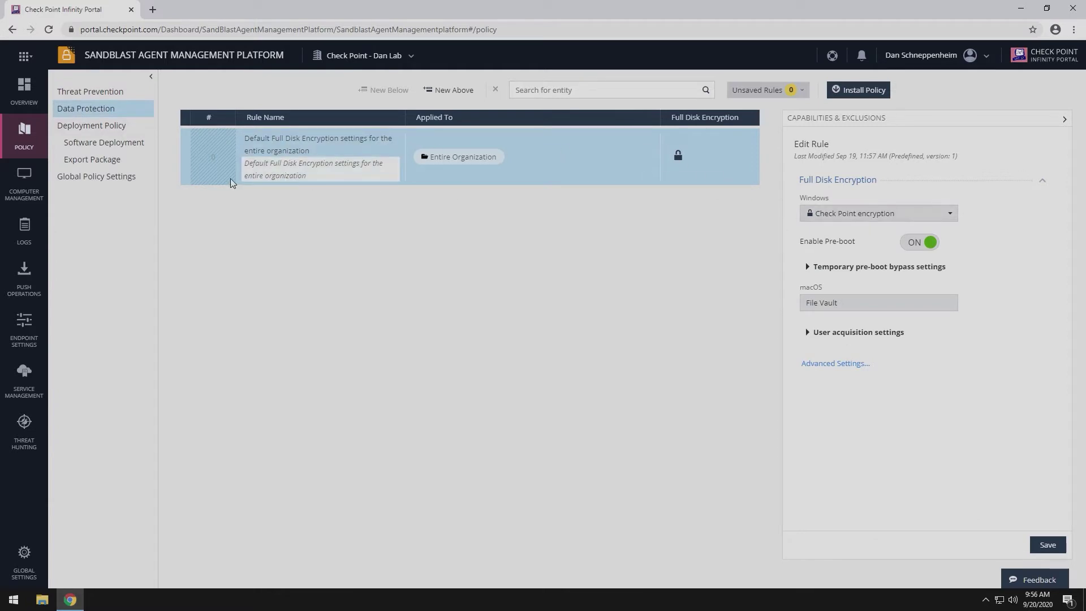
click(80, 128)
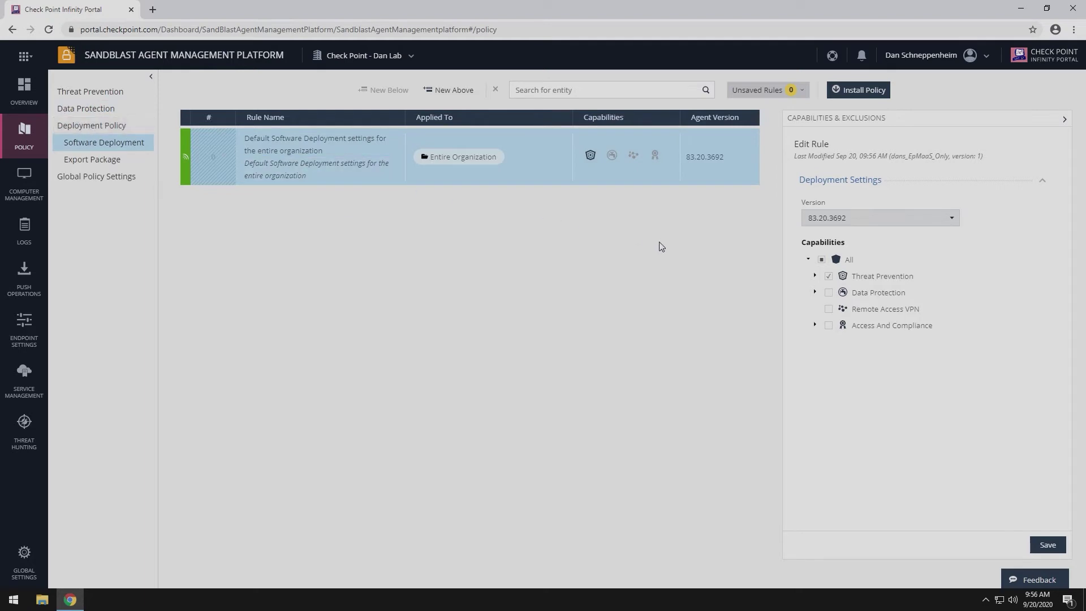
click(815, 276)
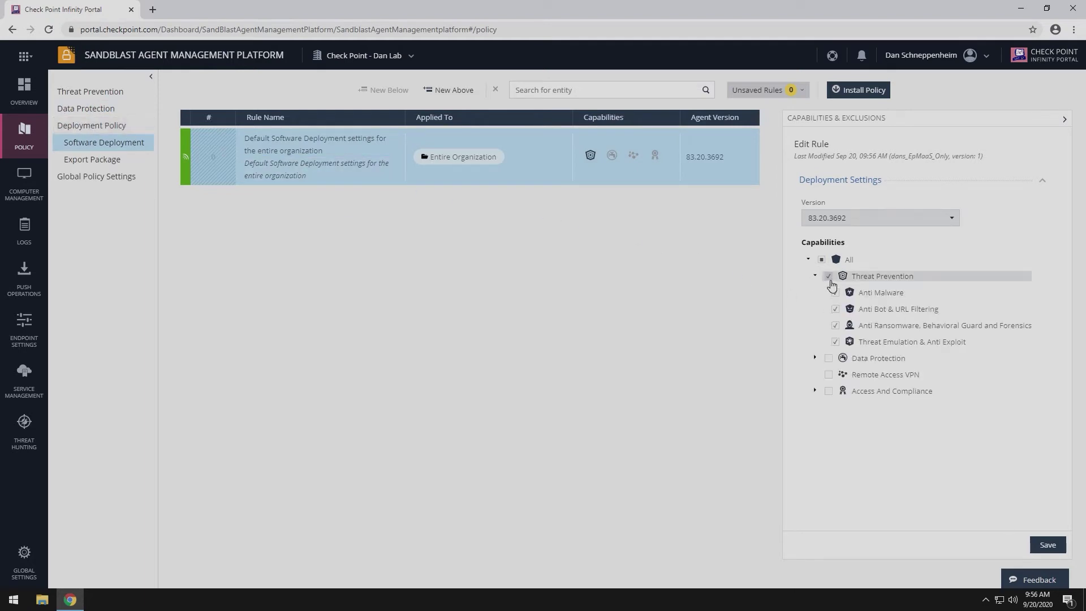
click(829, 278)
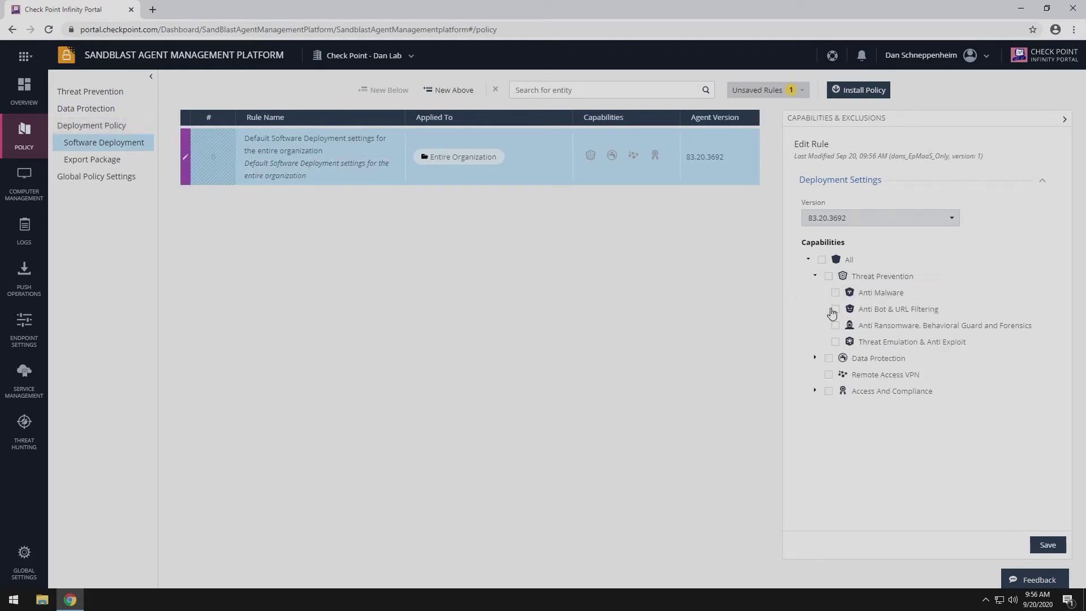
click(815, 358)
click(836, 374)
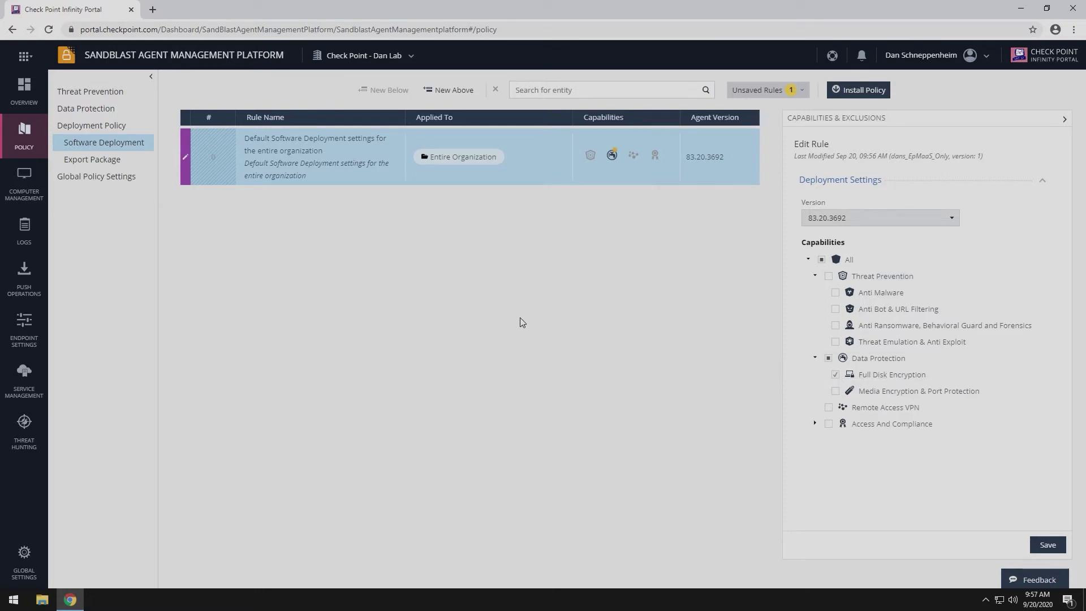
Save and install the updated policy
click(856, 91)
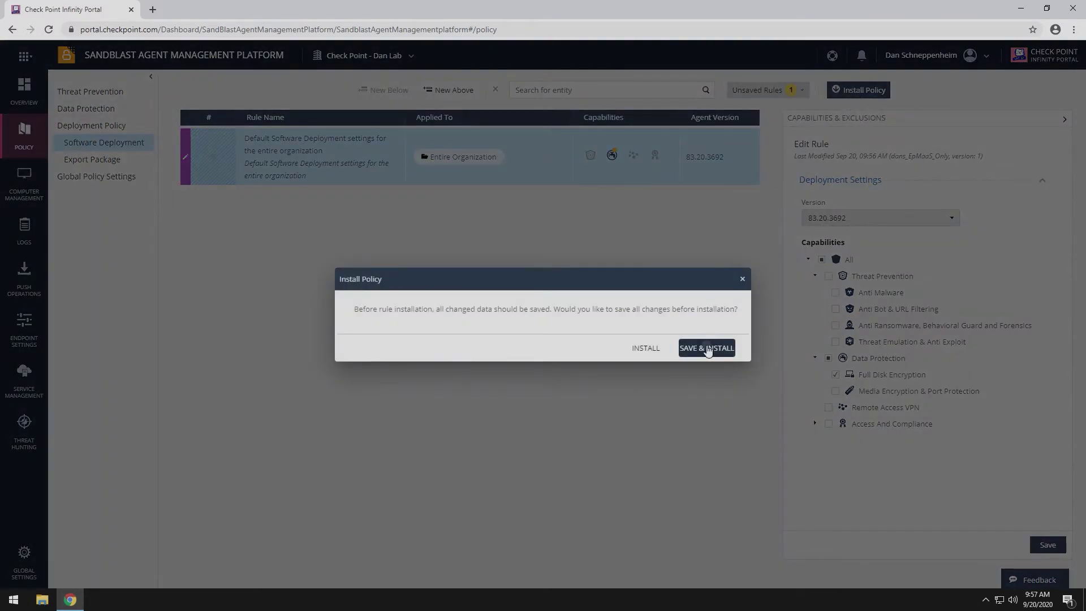
click(707, 349)
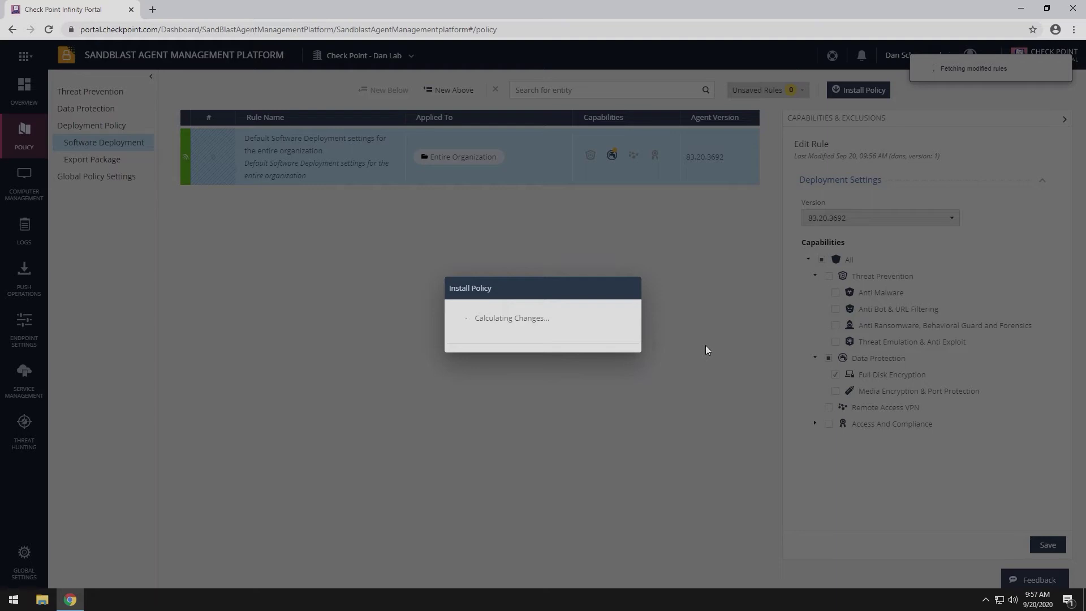
click(859, 411)
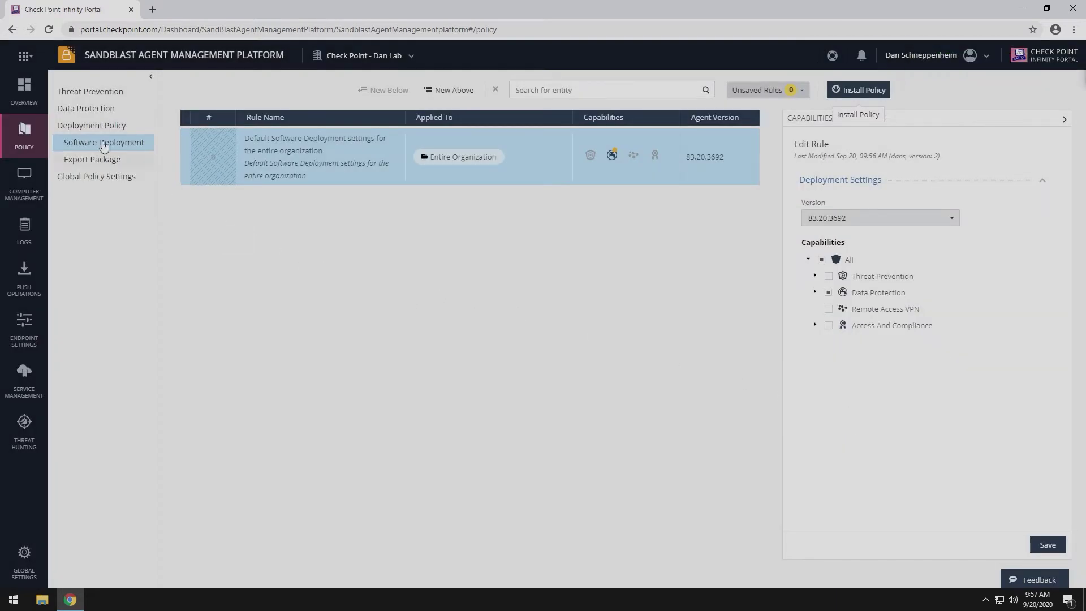
Download the 83.20.3692 Quick Install agent and save it to the Desktop as EPS
click(24, 90)
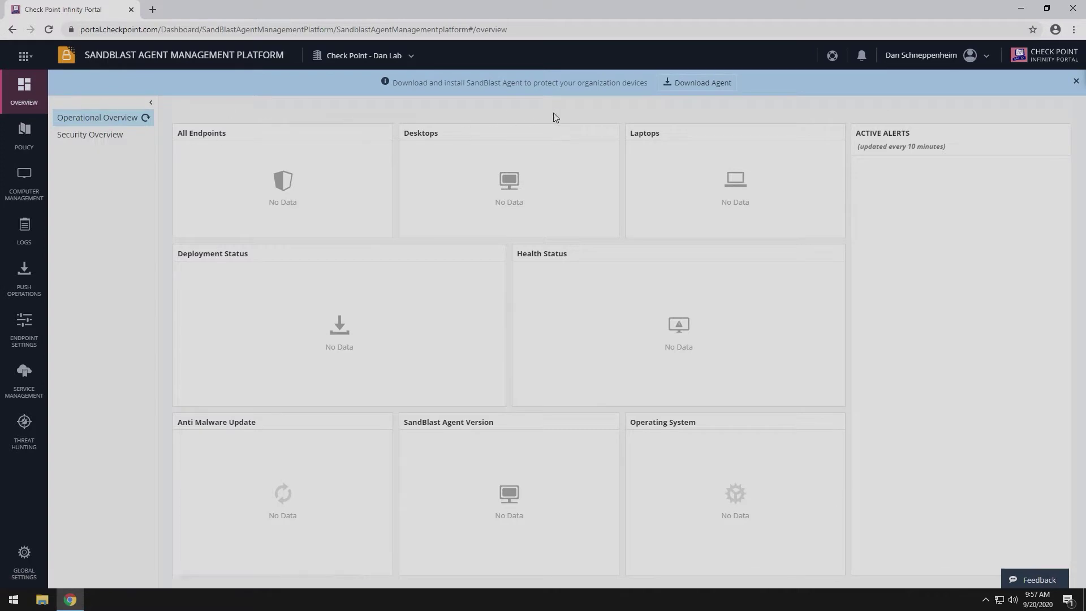
click(700, 85)
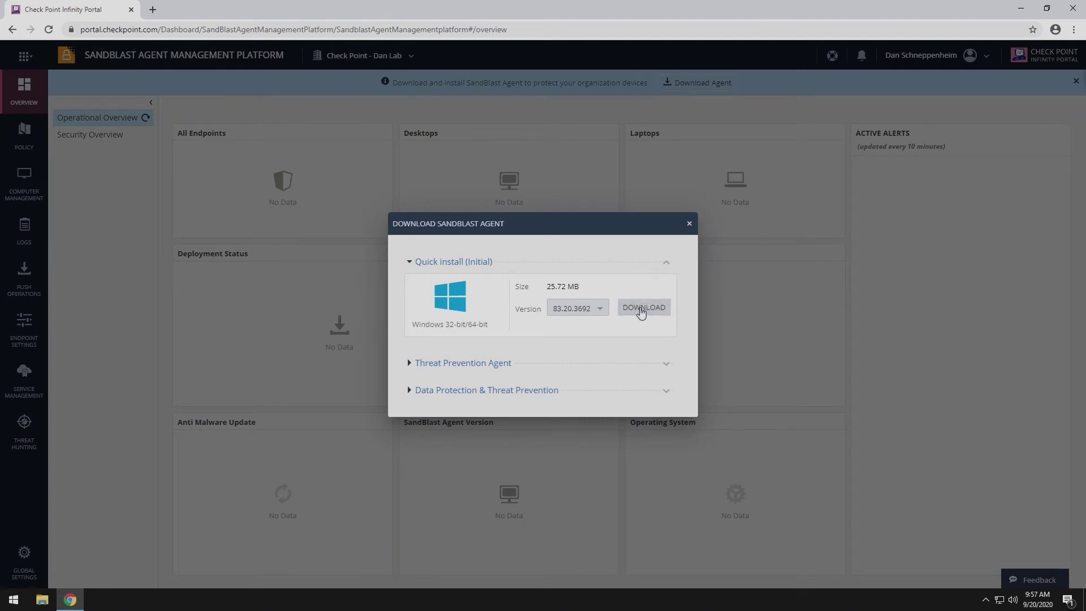
click(641, 309)
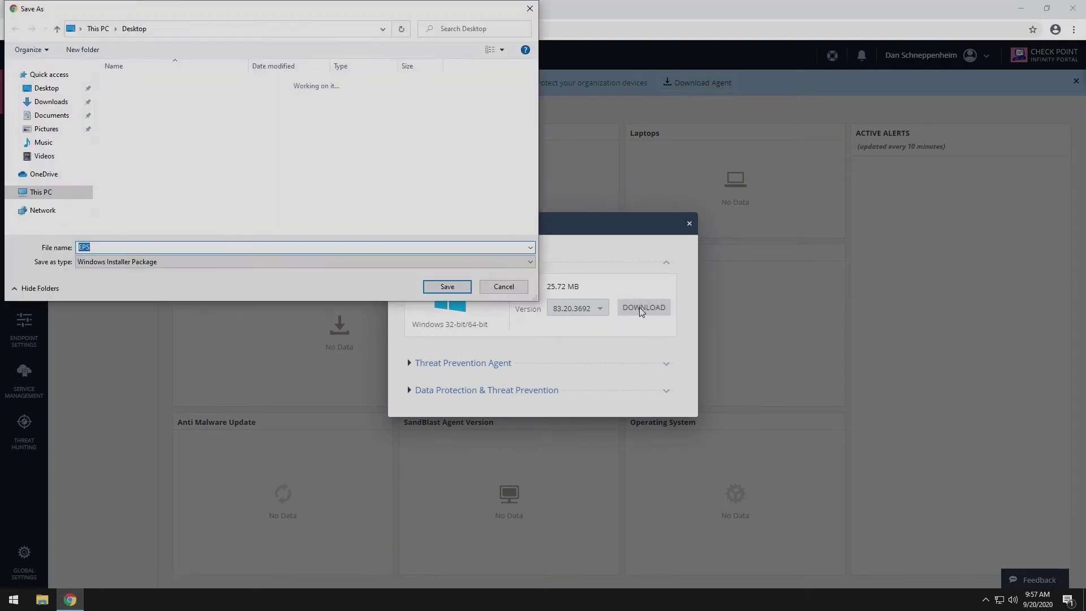
click(46, 88)
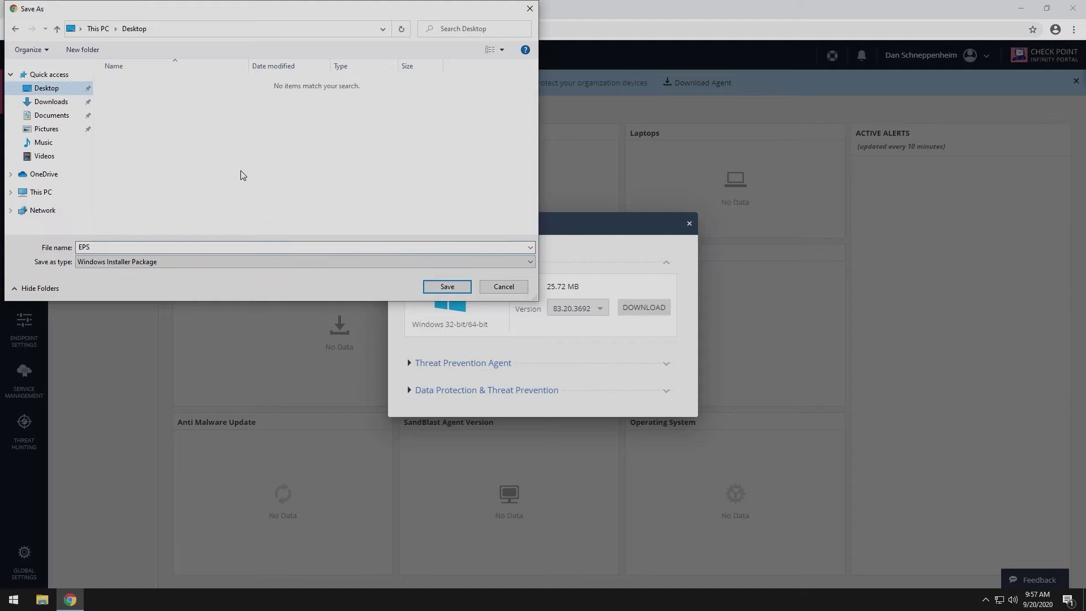
click(448, 287)
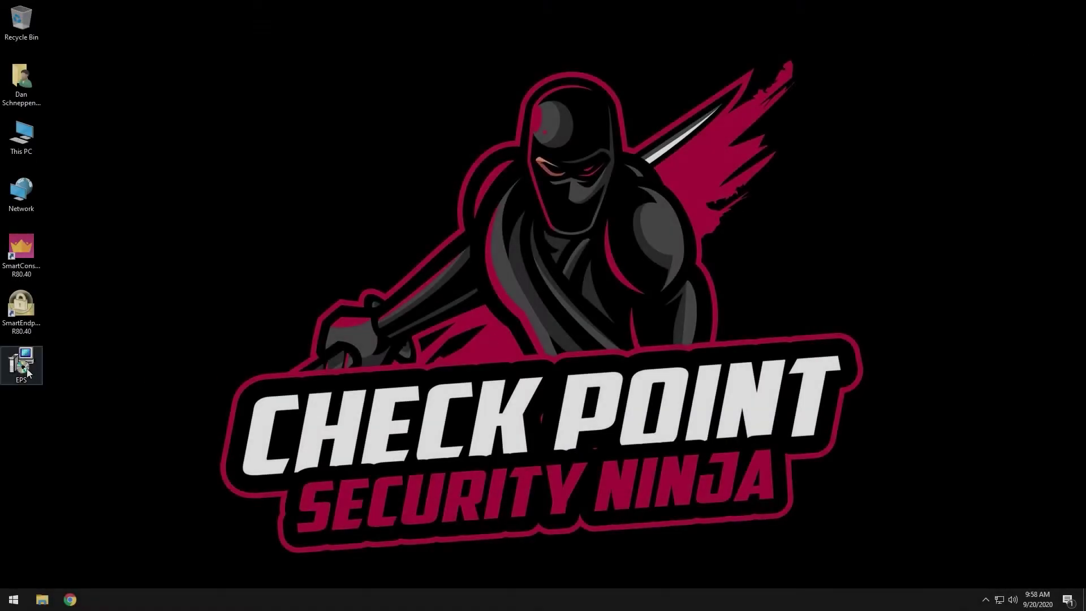
Install the EPS agent package, then install the Endpoint Security client and restart
right_click(26, 368)
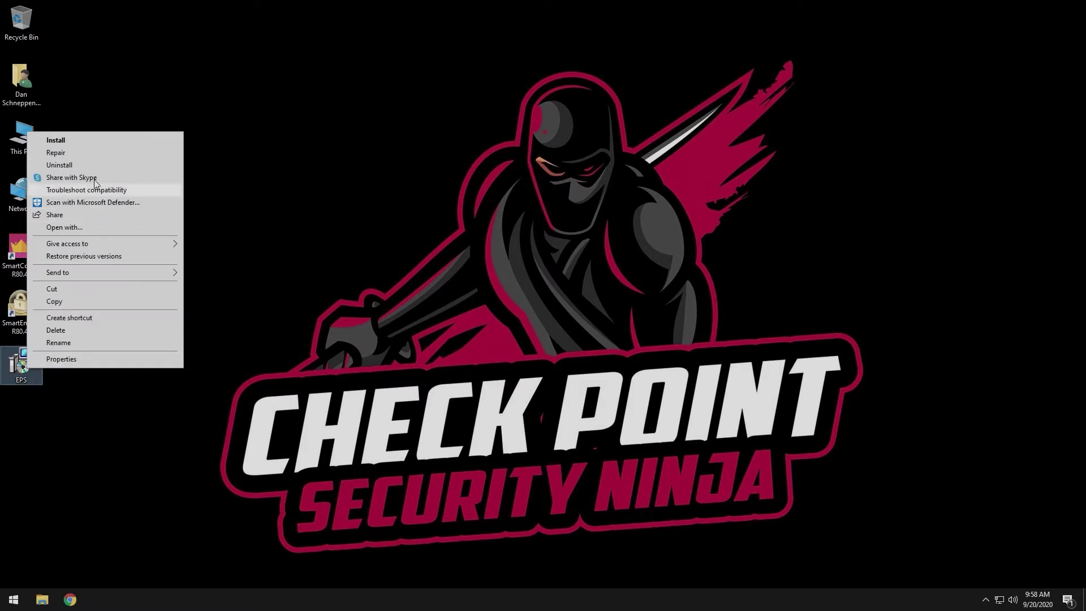
click(105, 139)
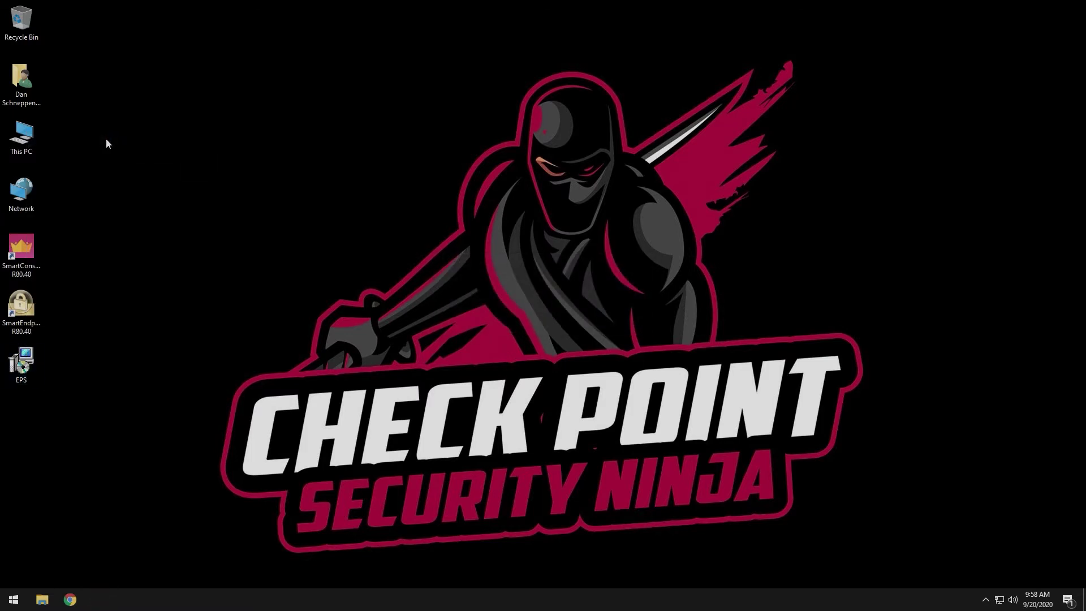
click(490, 377)
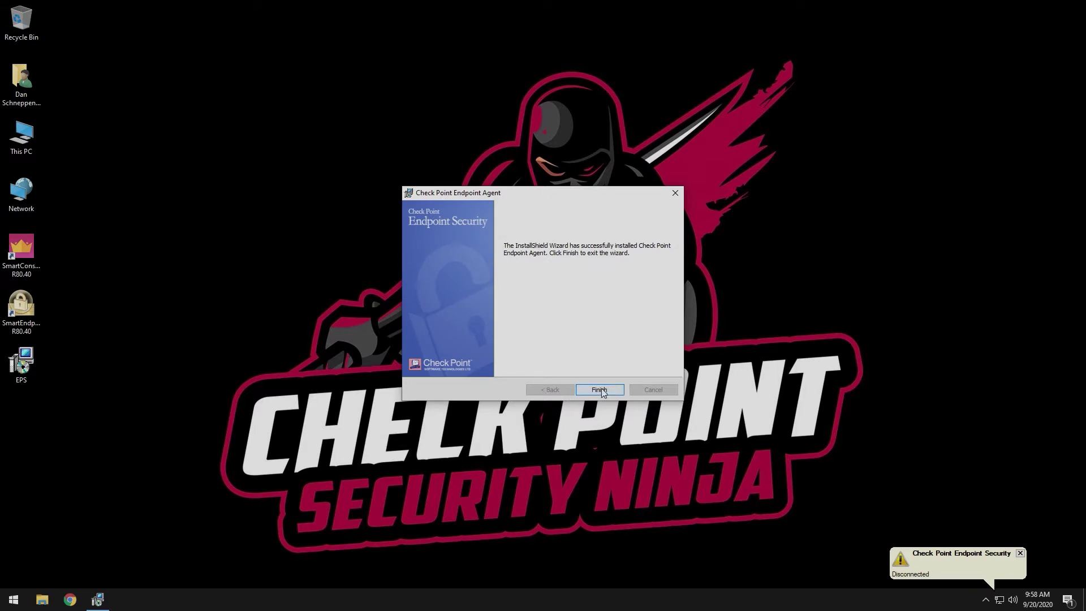
click(587, 393)
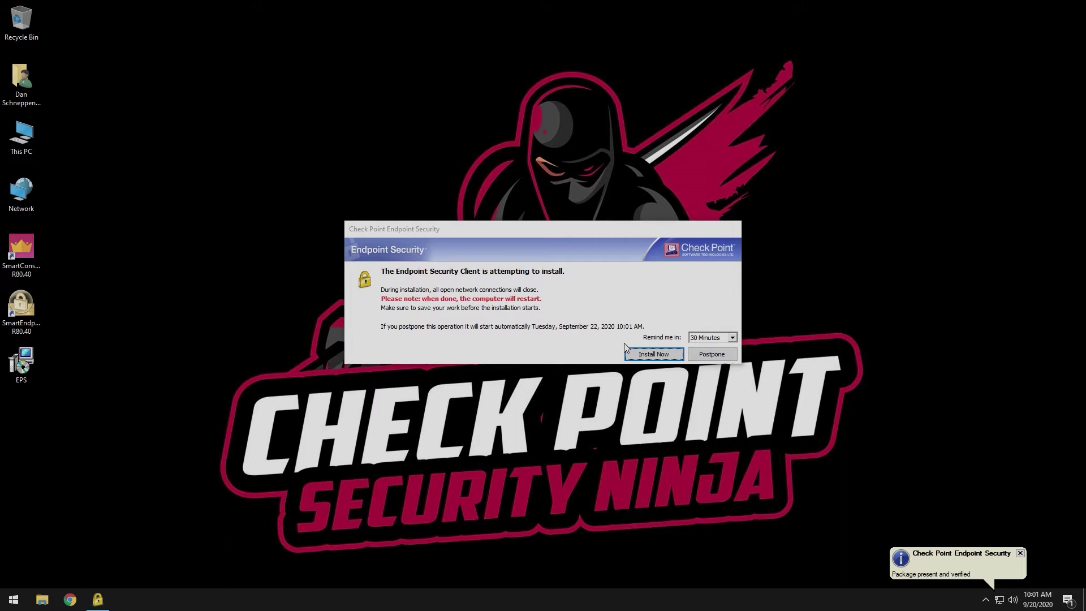
click(643, 359)
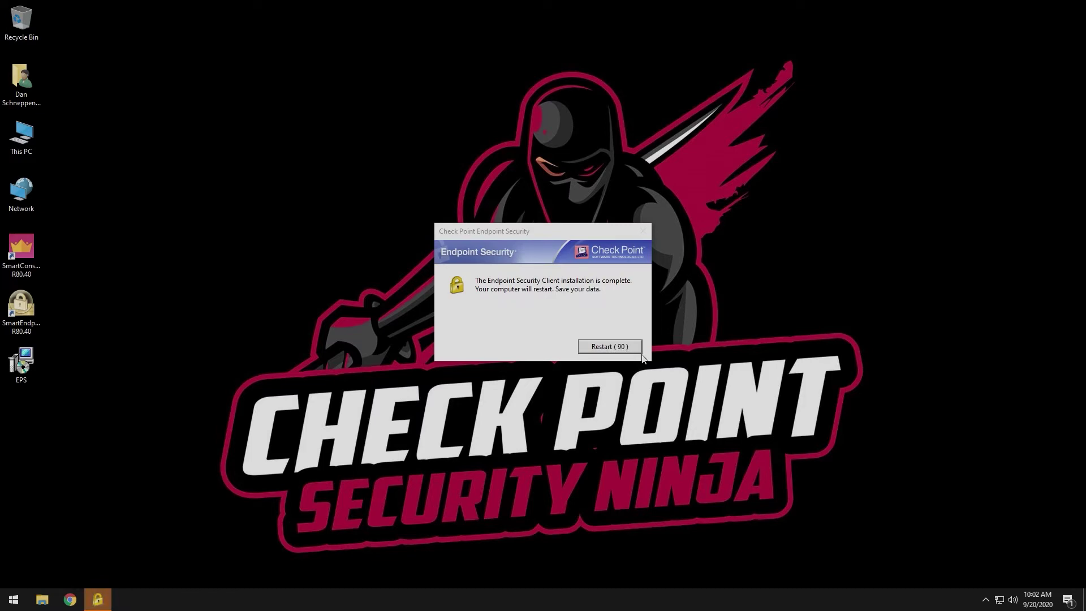
click(625, 352)
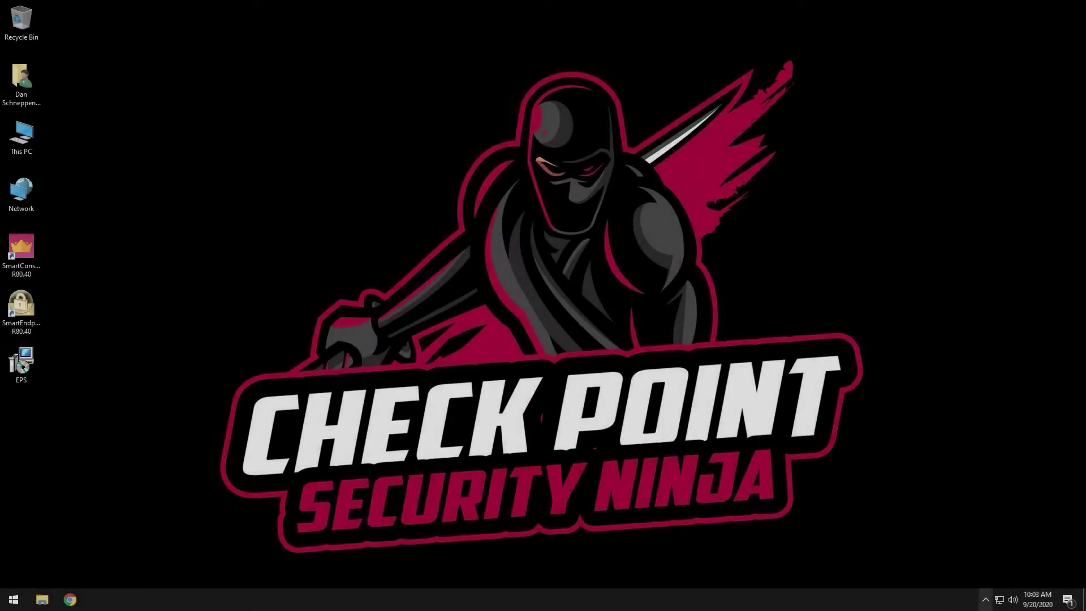
Check Full Disk Encryption status in the Endpoint Security client and accept the restart
click(985, 599)
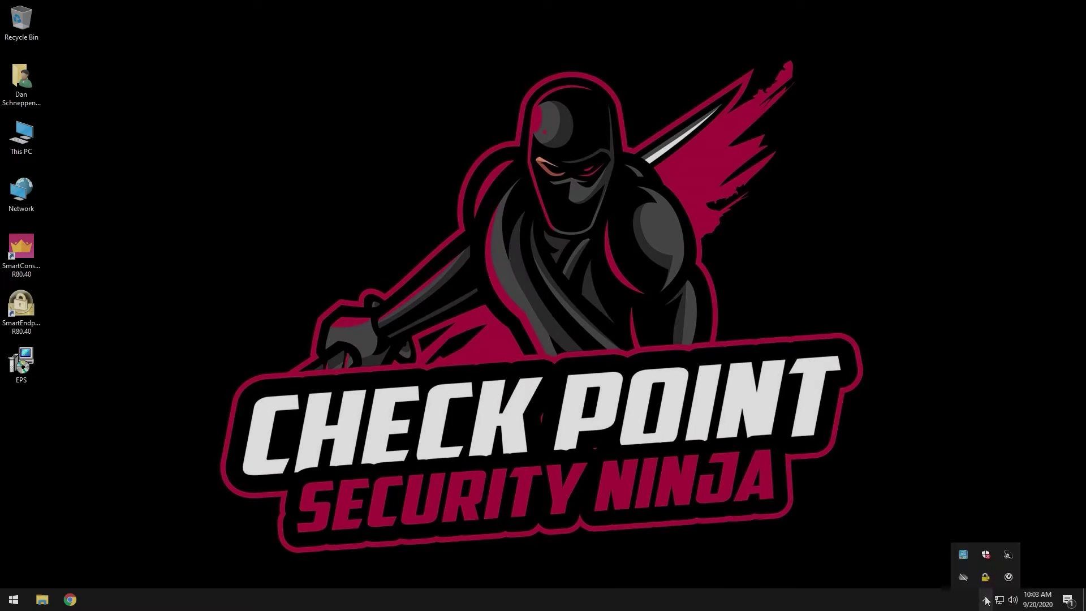
double_click(985, 577)
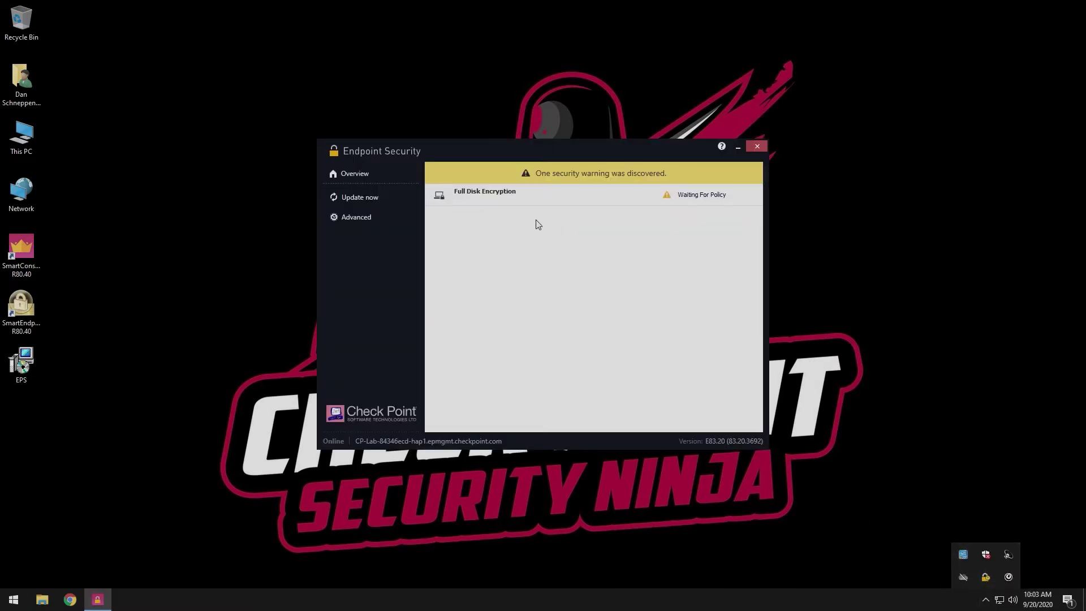
click(503, 202)
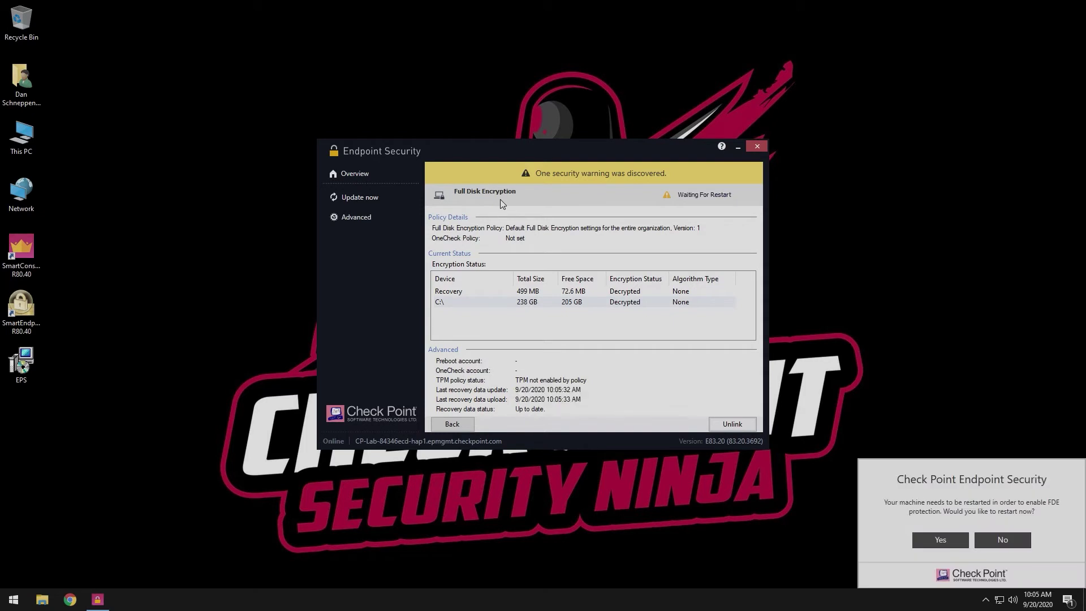
click(948, 544)
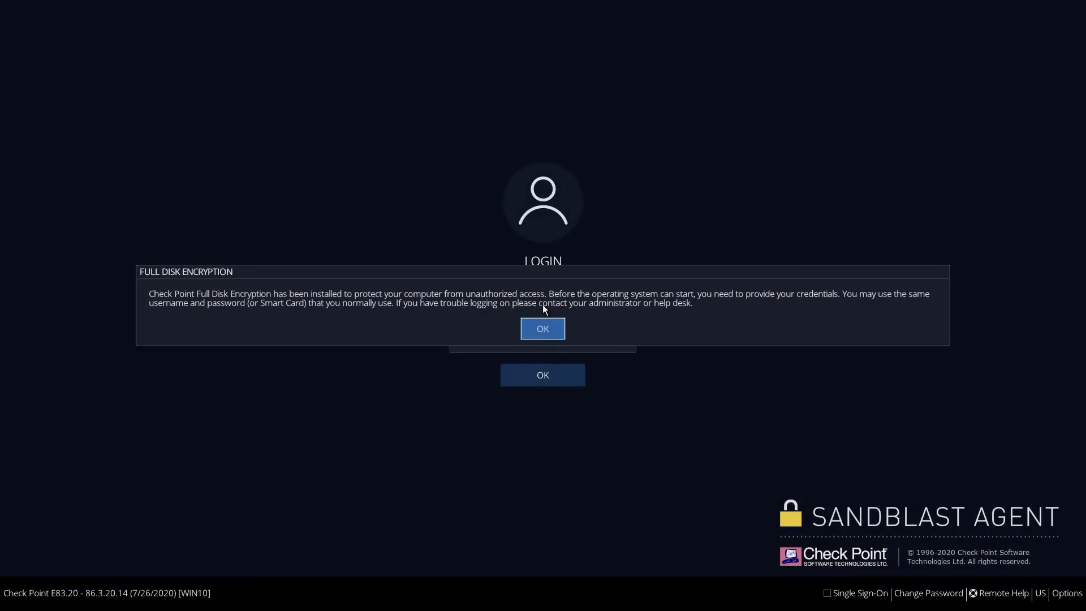
Dismiss the FDE notice and log in at pre-boot with the domain username and password
click(542, 328)
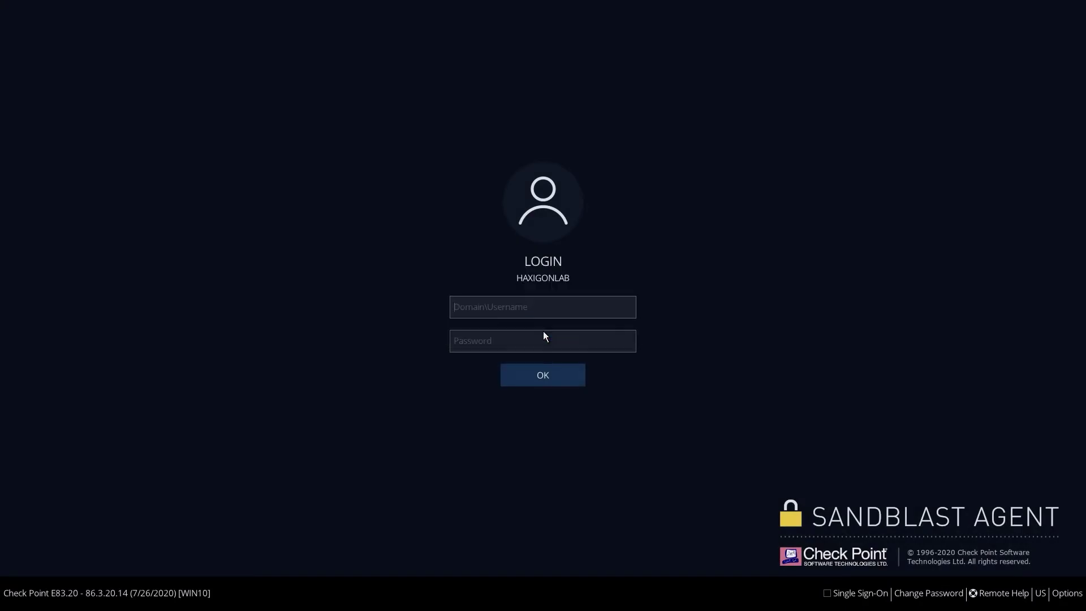
text(dans)
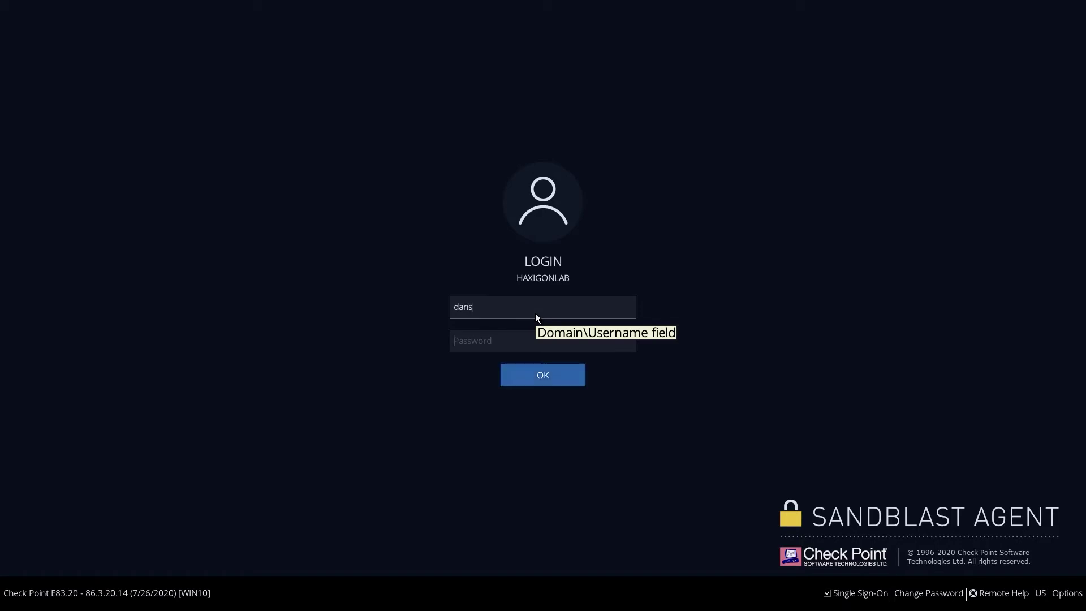
key(Tab)
text(********)
key(Return)
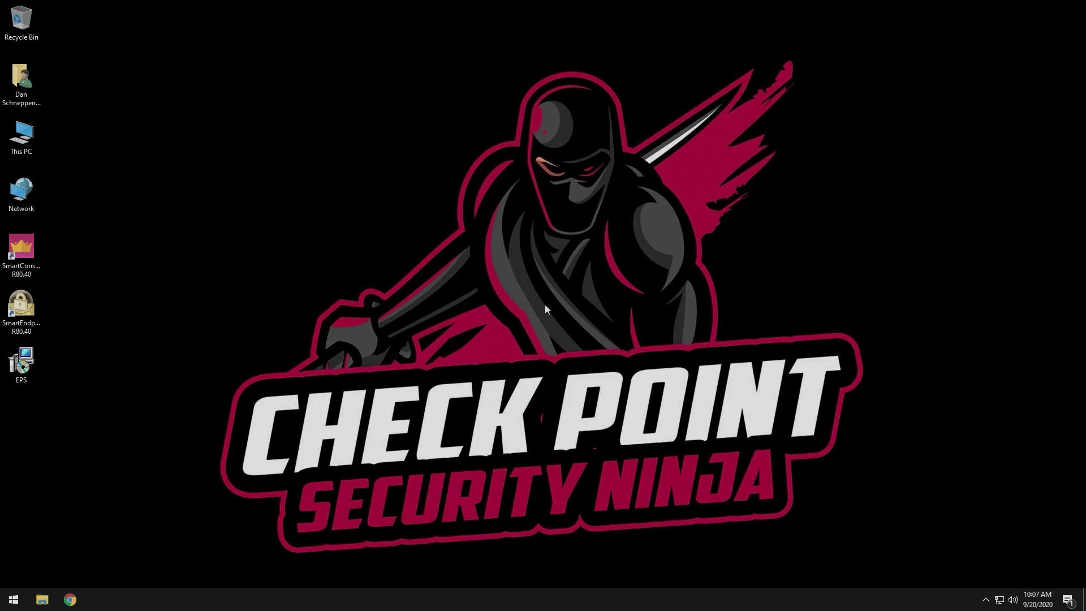
Open the Endpoint Security client and view the Full Disk Encryption status details
click(986, 600)
double_click(985, 578)
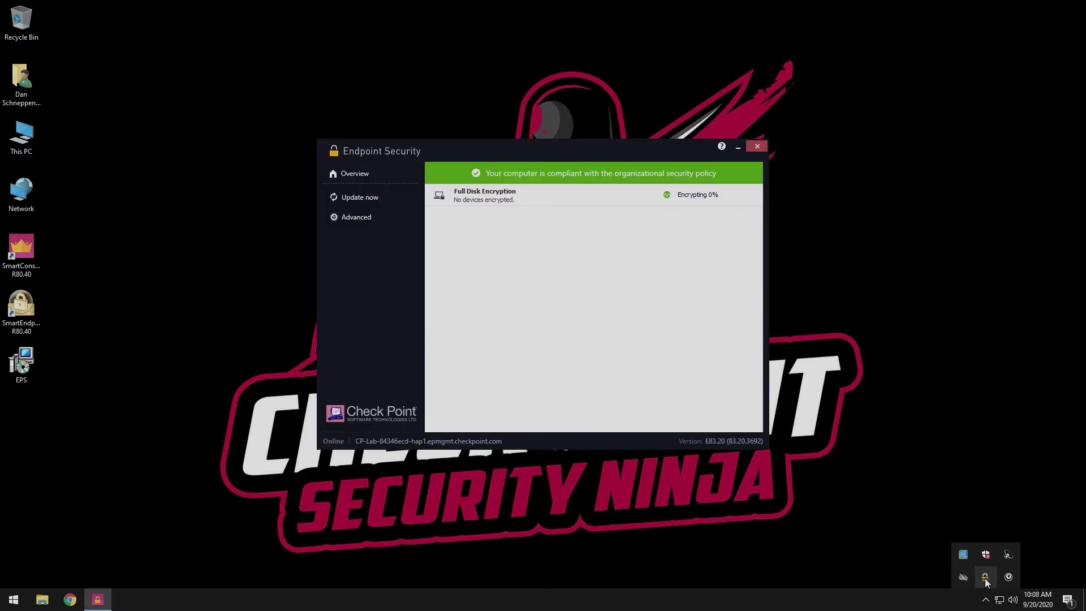
click(552, 202)
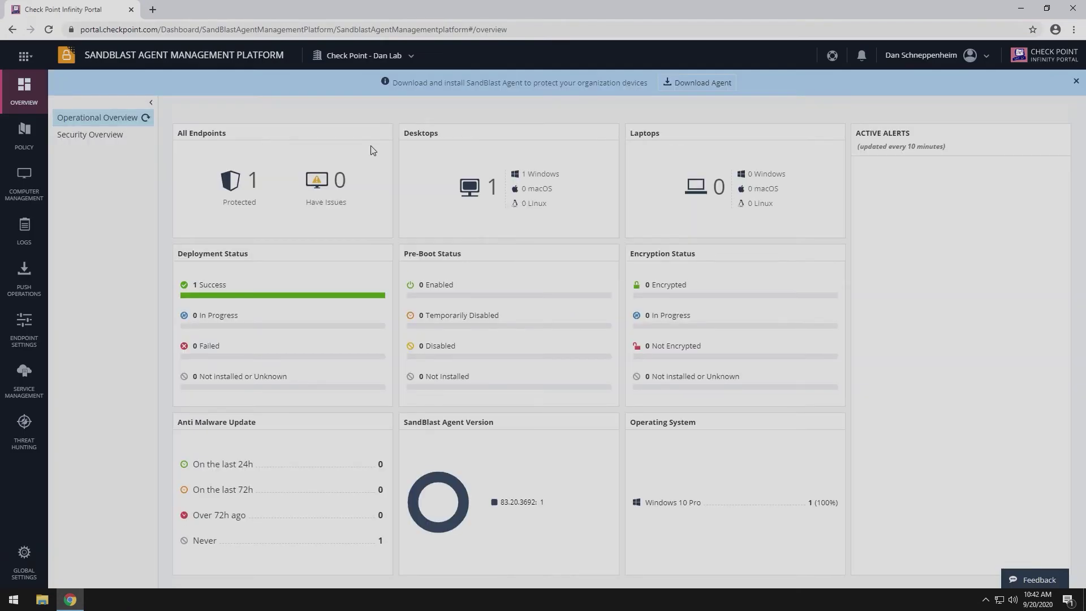
From Computer Management, start Full Disk Encryption Recovery and select computer WIN10
click(20, 185)
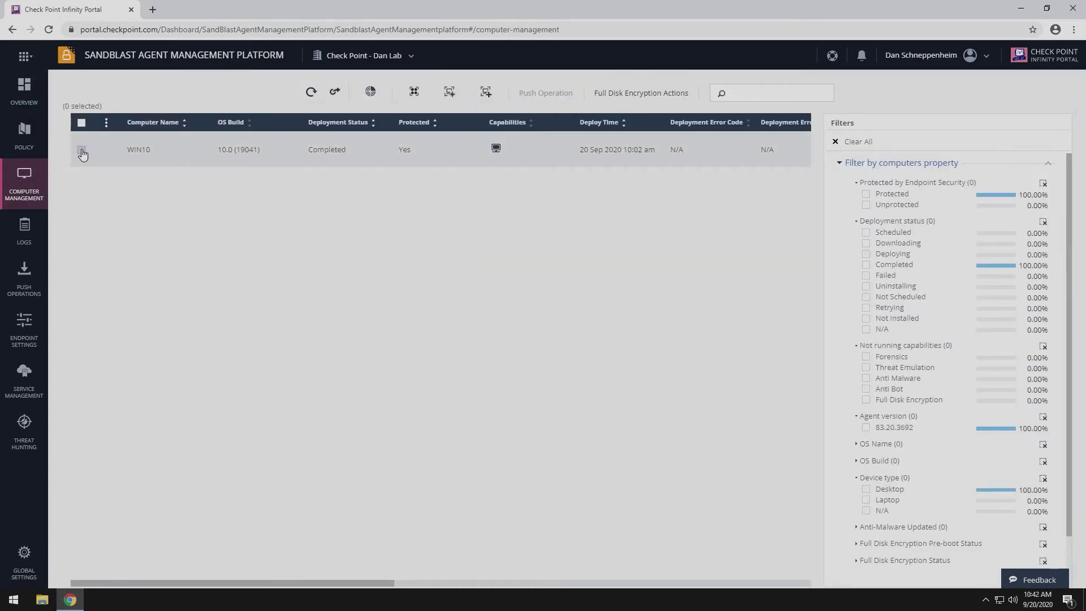
click(81, 150)
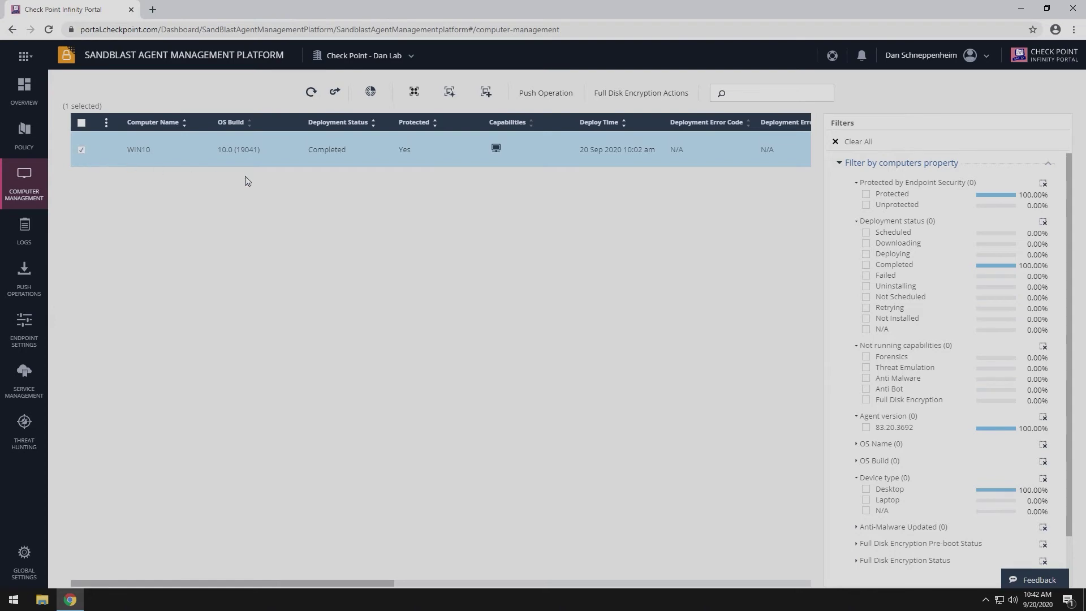
click(648, 93)
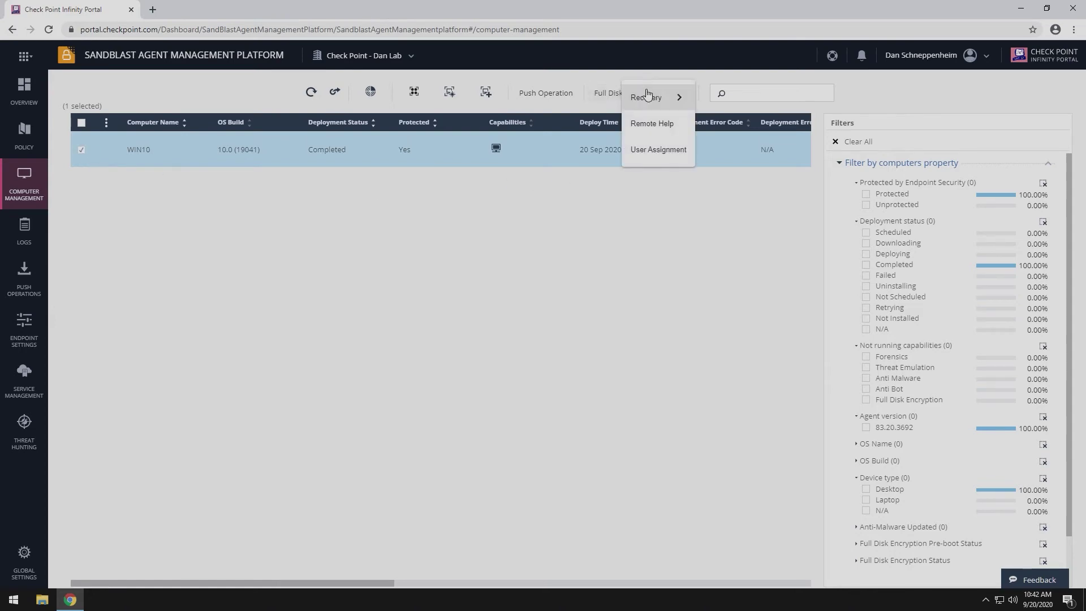
click(647, 95)
click(738, 96)
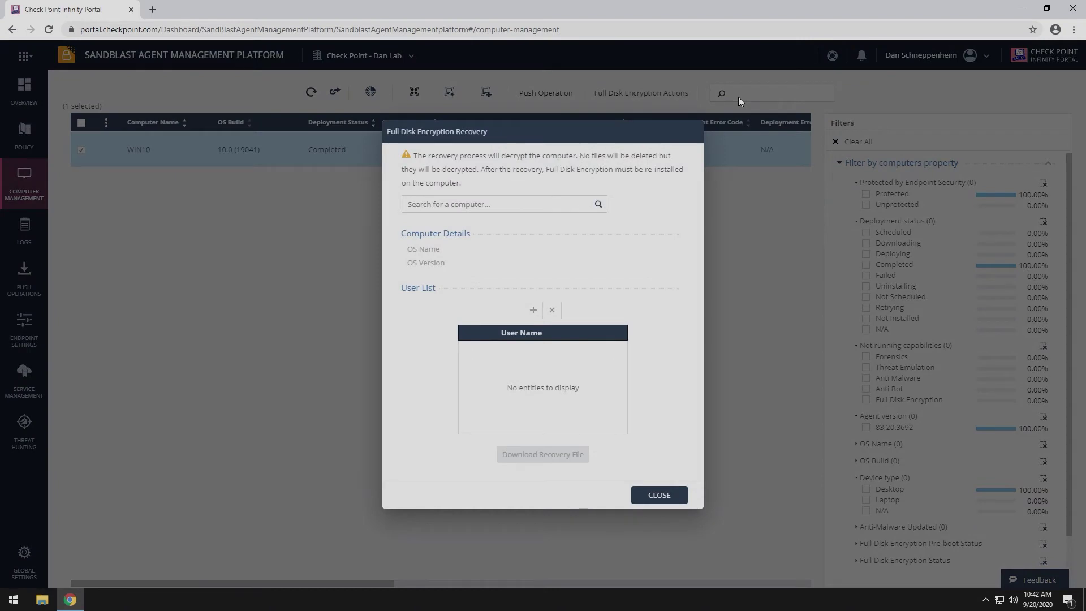
click(487, 205)
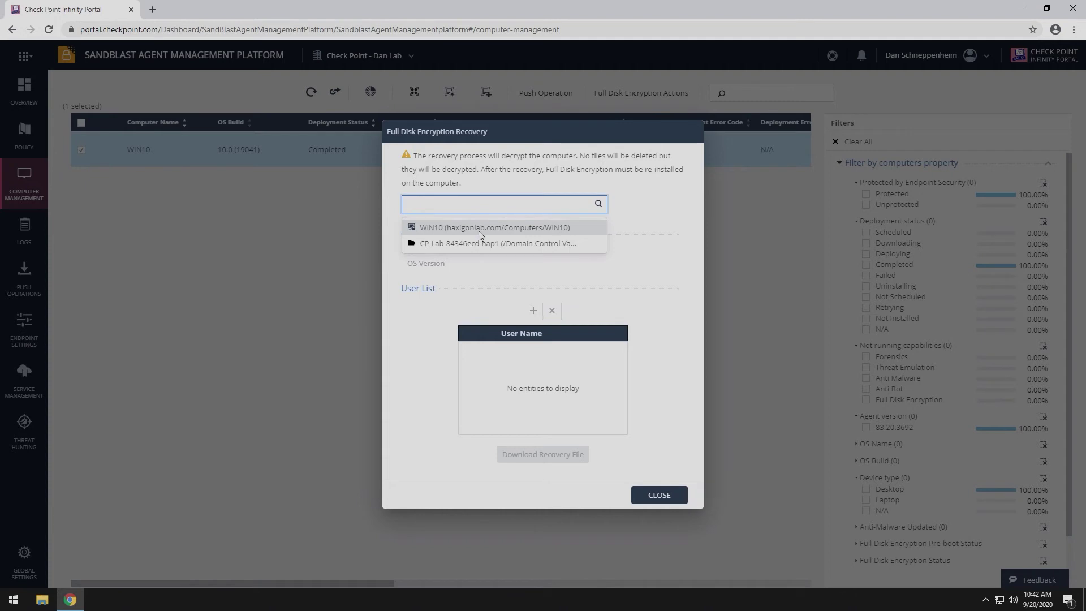
click(479, 227)
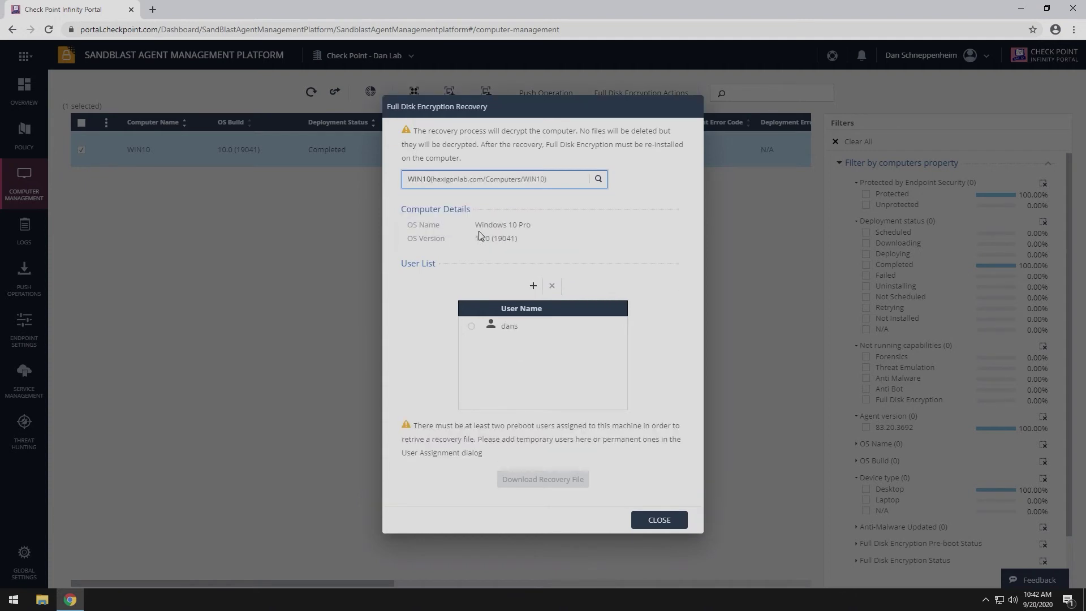
Add temporary preboot user 'admin' with a confirmed password to WIN10's recovery list
click(533, 285)
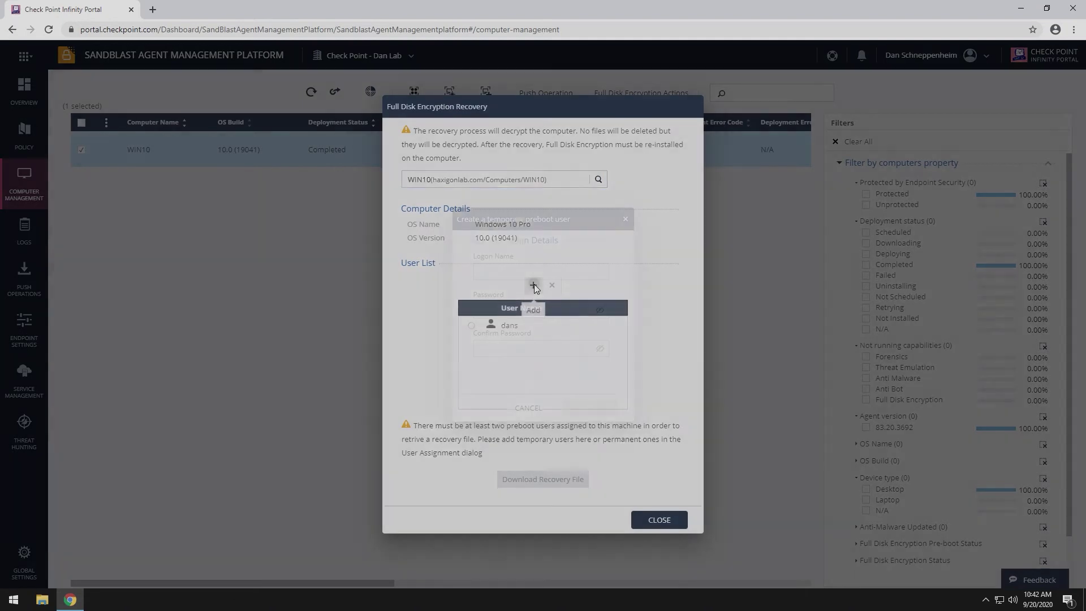
click(530, 273)
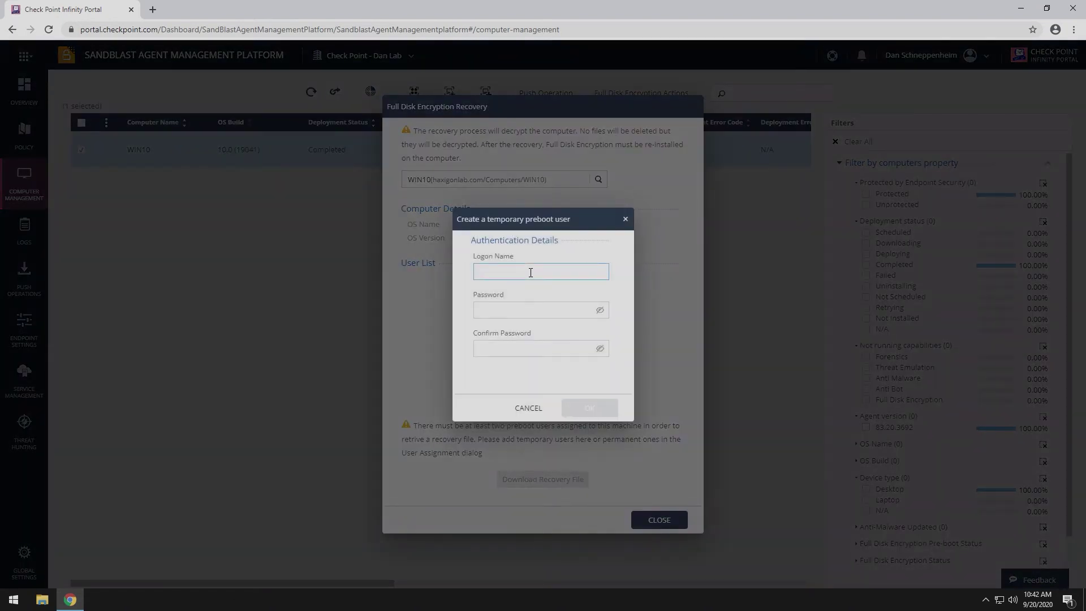
text(admin)
key(Tab)
text(*******)
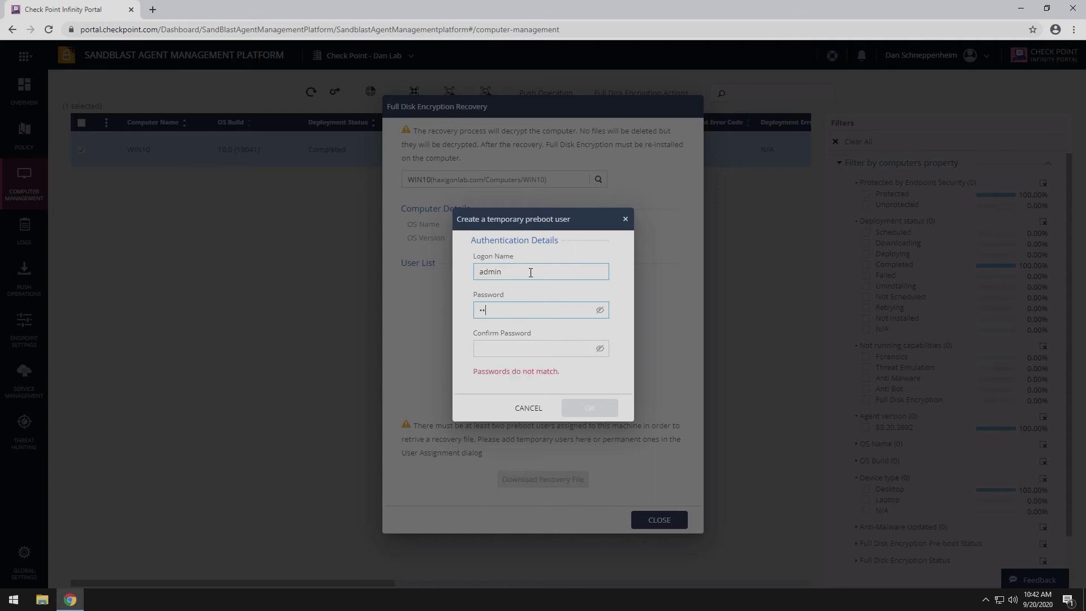
text(*)
key(Tab)
text(******)
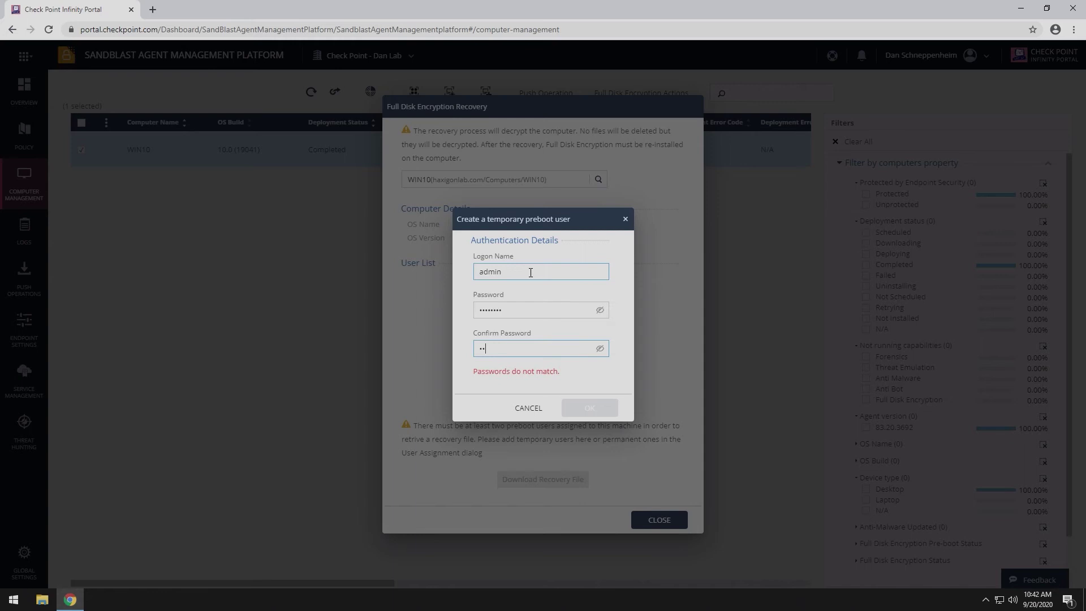
text(**)
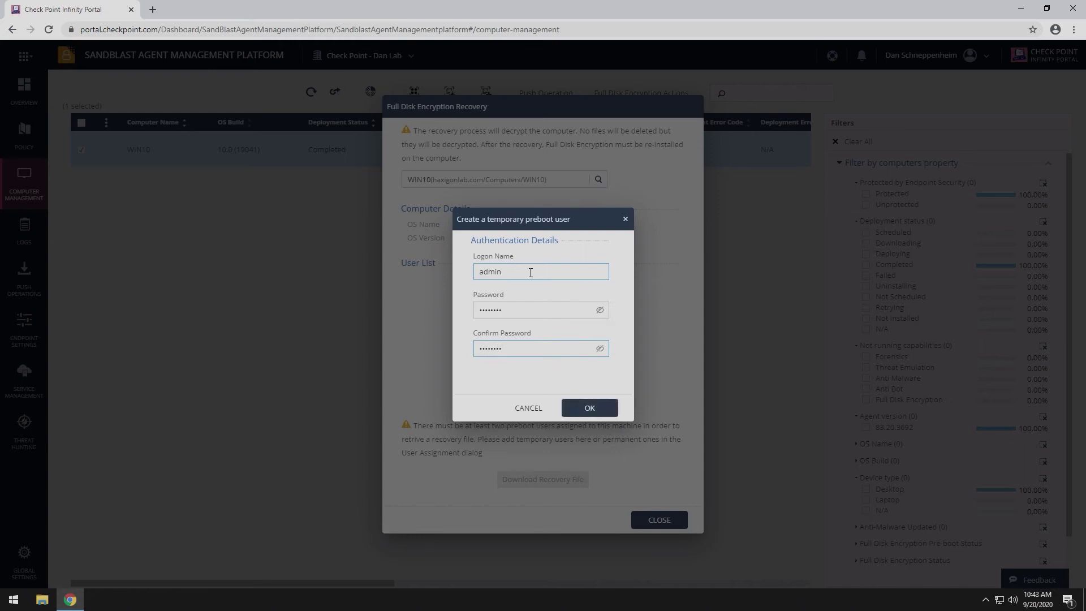
click(582, 409)
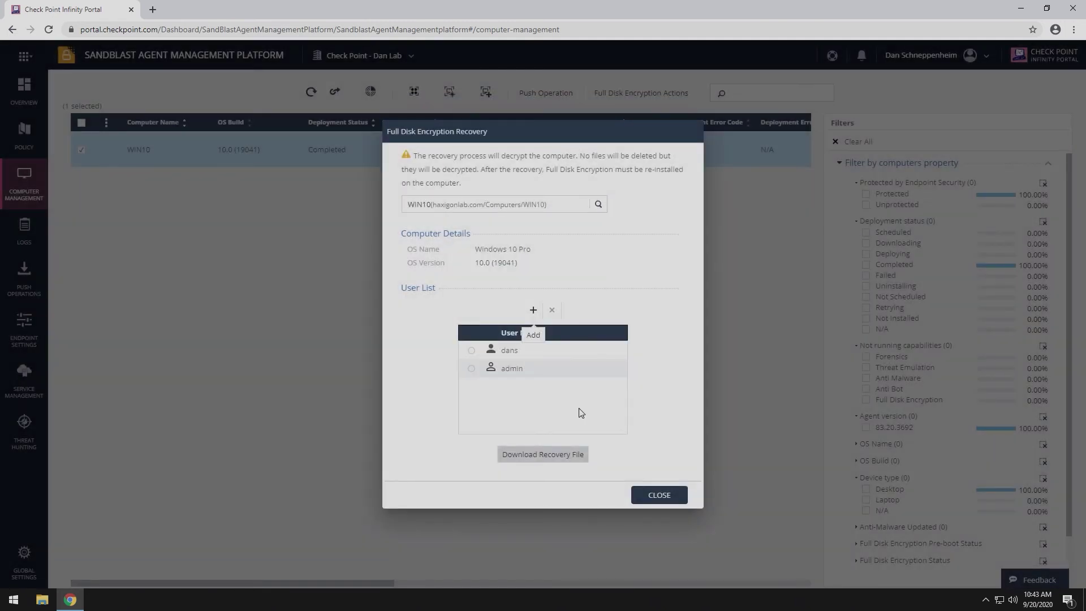
Save WIN10's recovery file fde_rec_1600613005259.rec to the Desktop
click(557, 460)
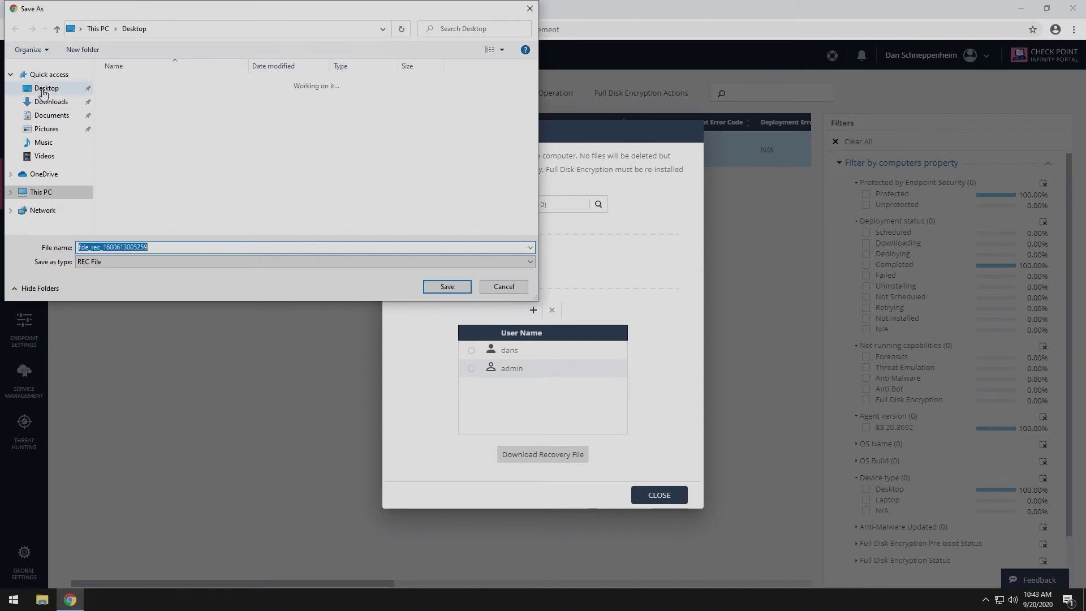
click(448, 287)
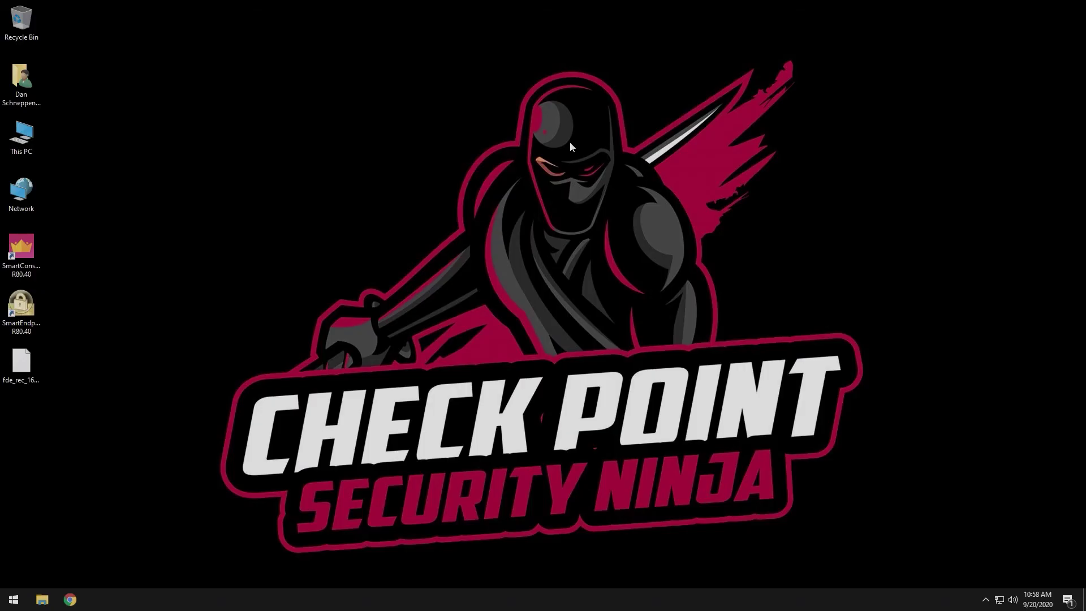
Browse to C:\Program Files (x86)\CheckPoint\Endpoint Security\Full Disk Encryption and right-click UseRec to run it as administrator
double_click(22, 135)
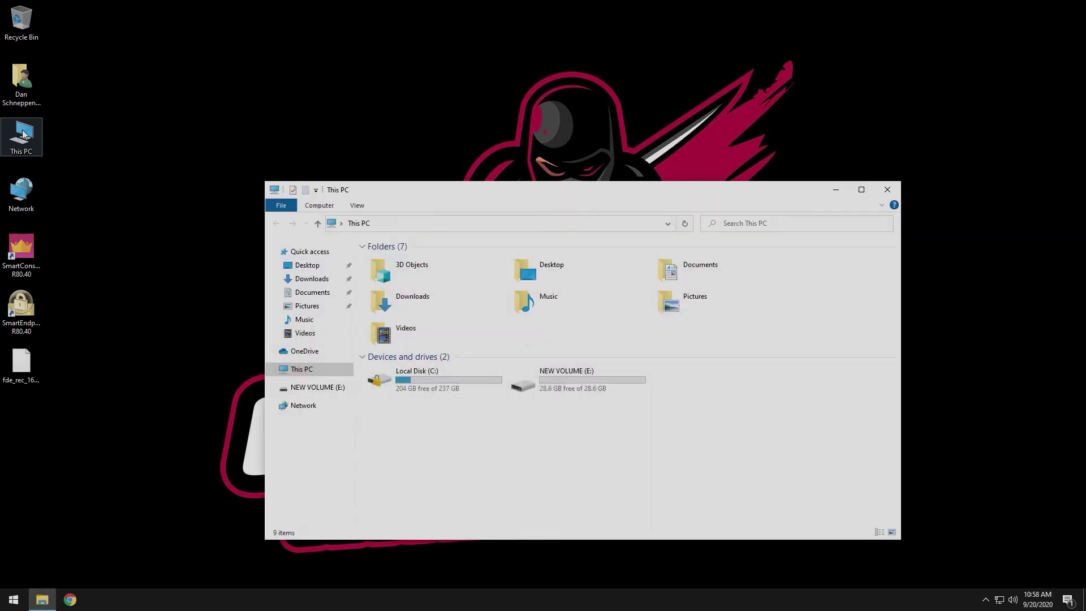
double_click(398, 379)
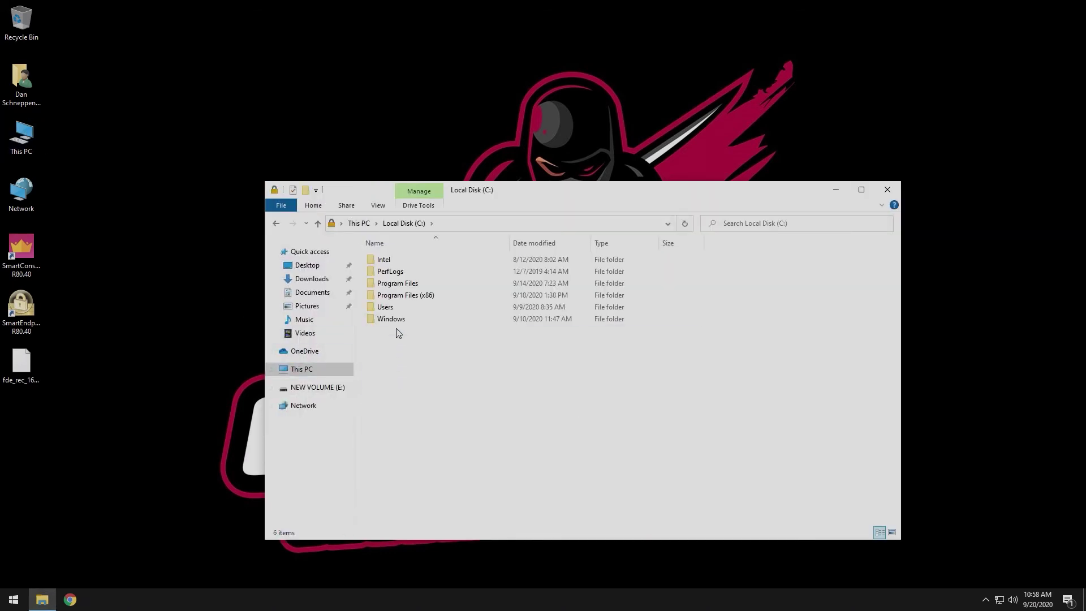
double_click(399, 295)
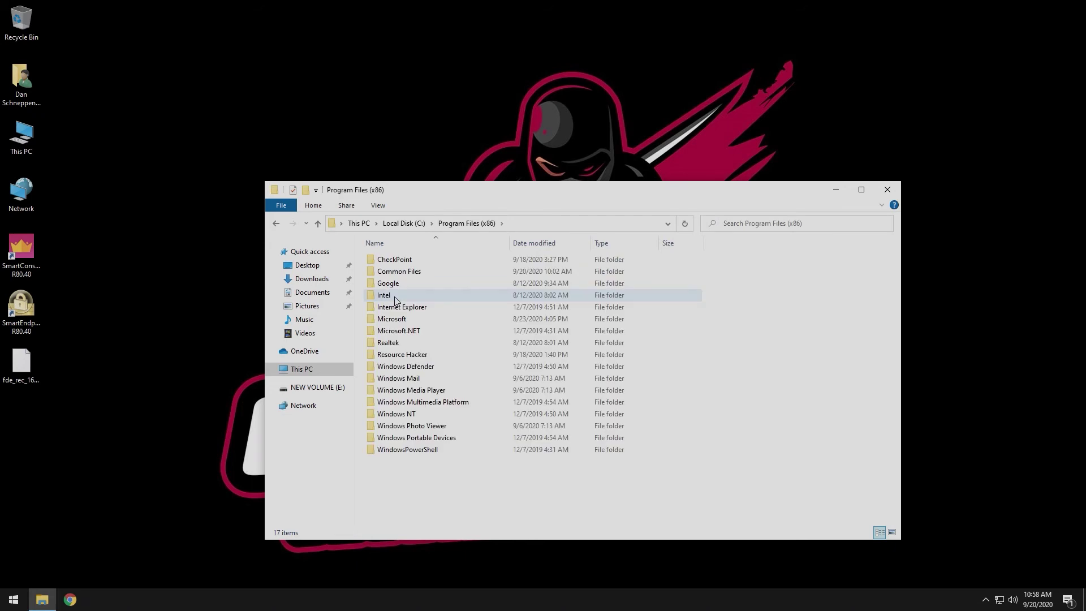
double_click(399, 260)
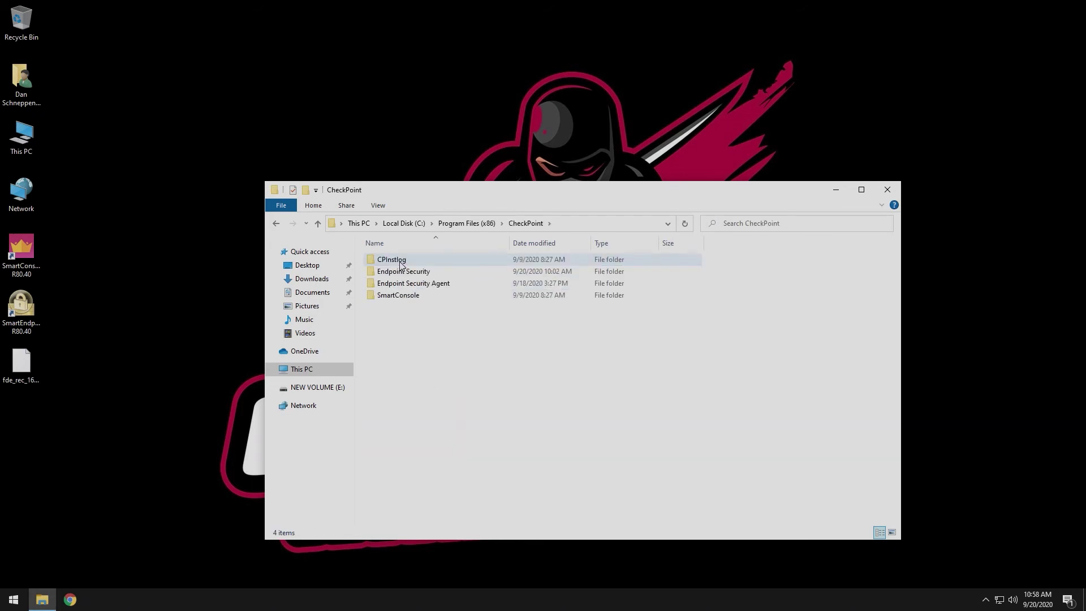
double_click(400, 273)
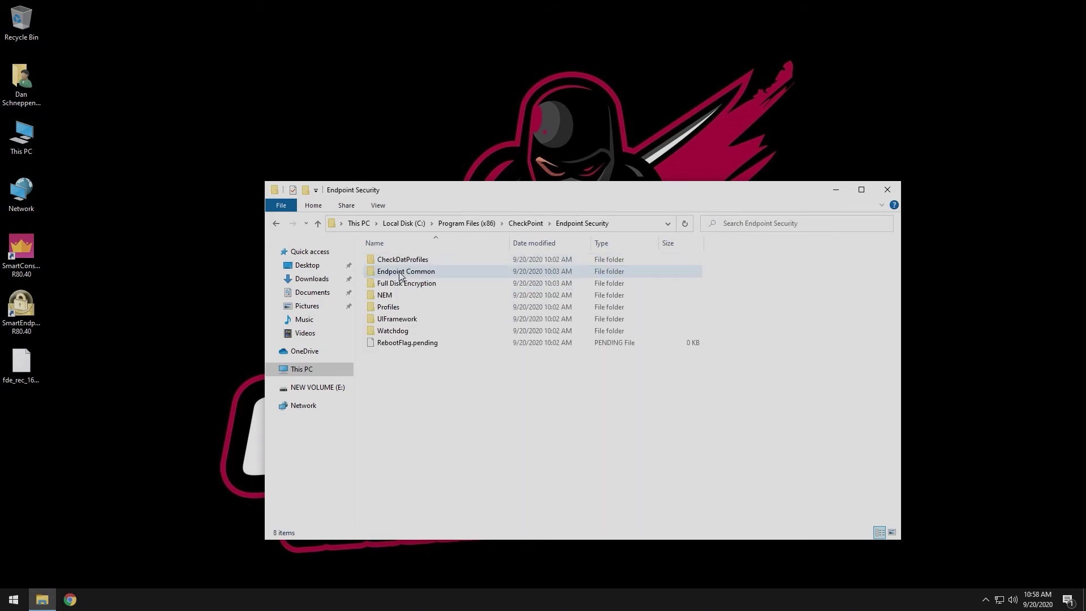
double_click(400, 284)
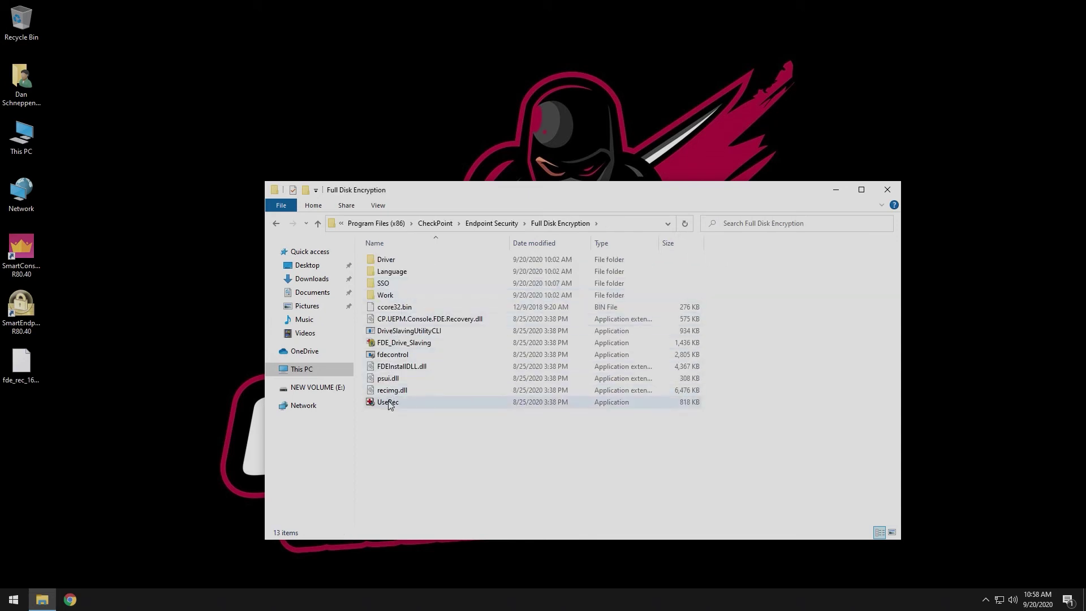
right_click(389, 405)
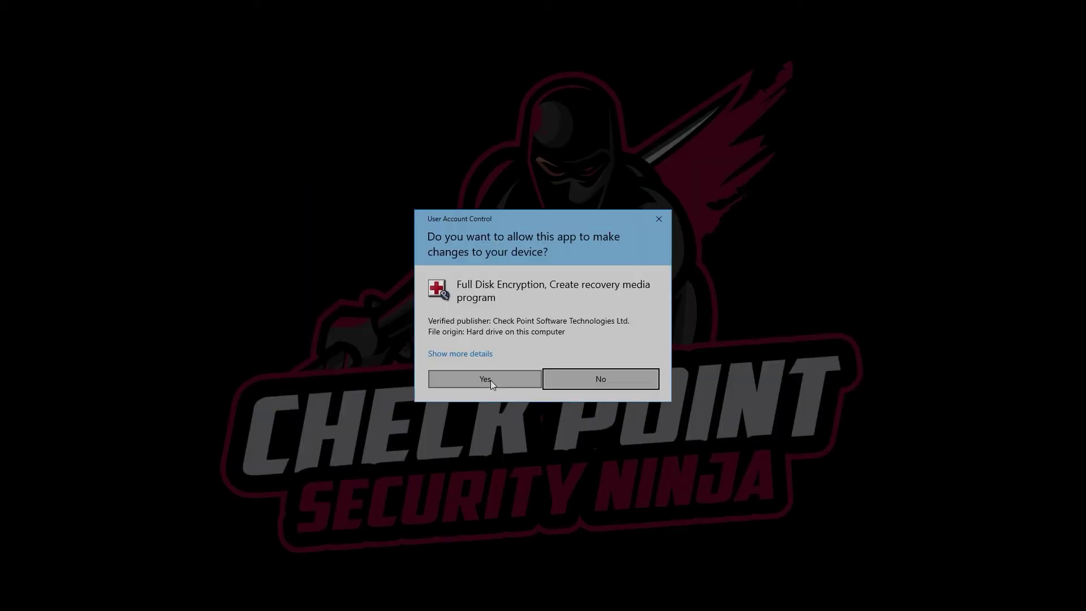
Allow UseRec to run and load the recovery file fde_rec_1600613005259.rec
click(490, 381)
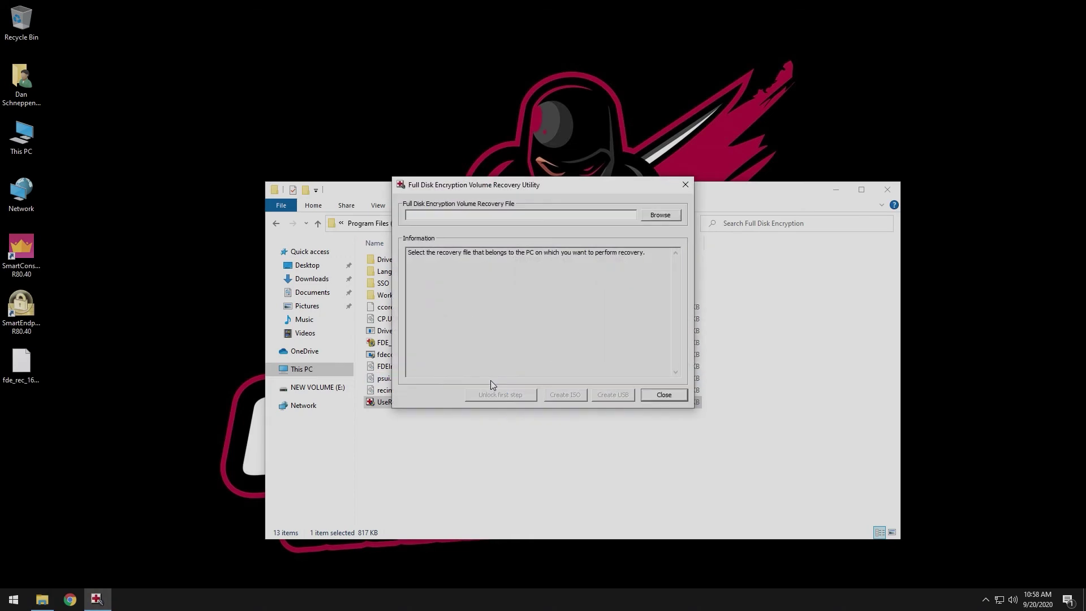
click(661, 215)
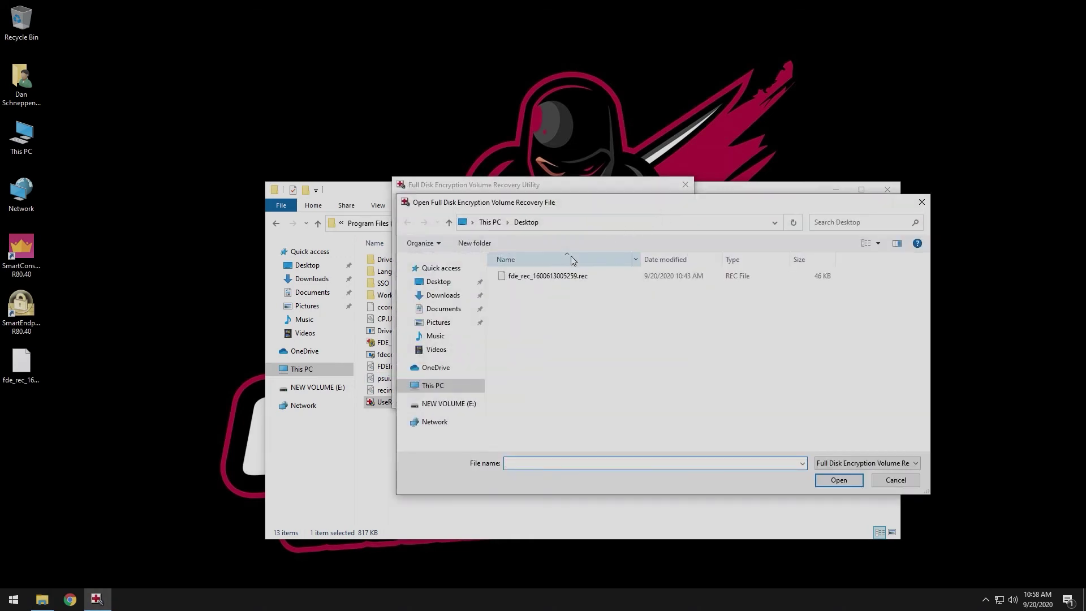
click(549, 276)
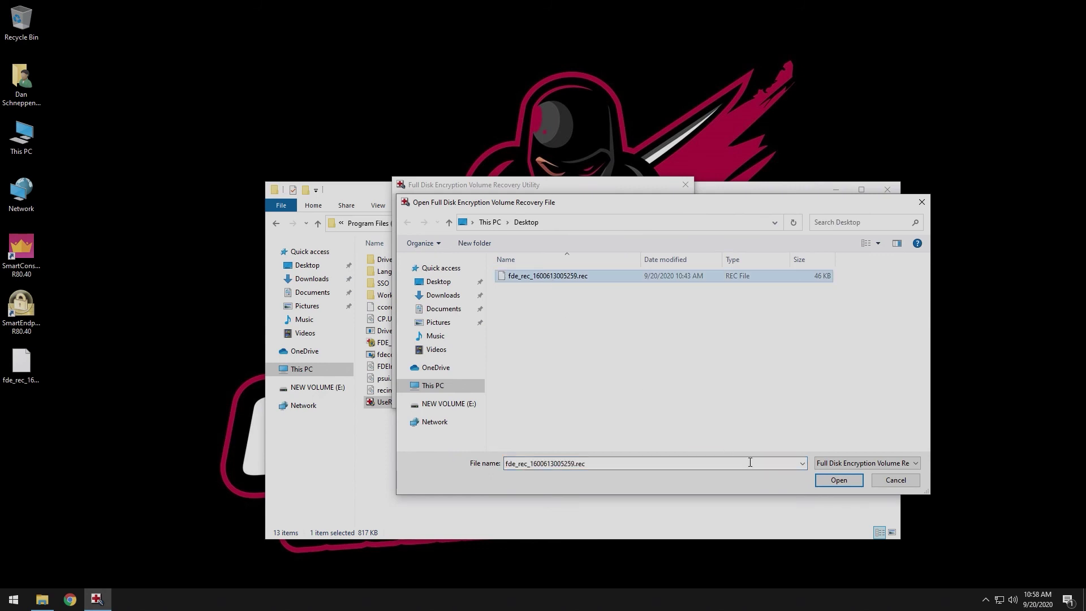
click(849, 484)
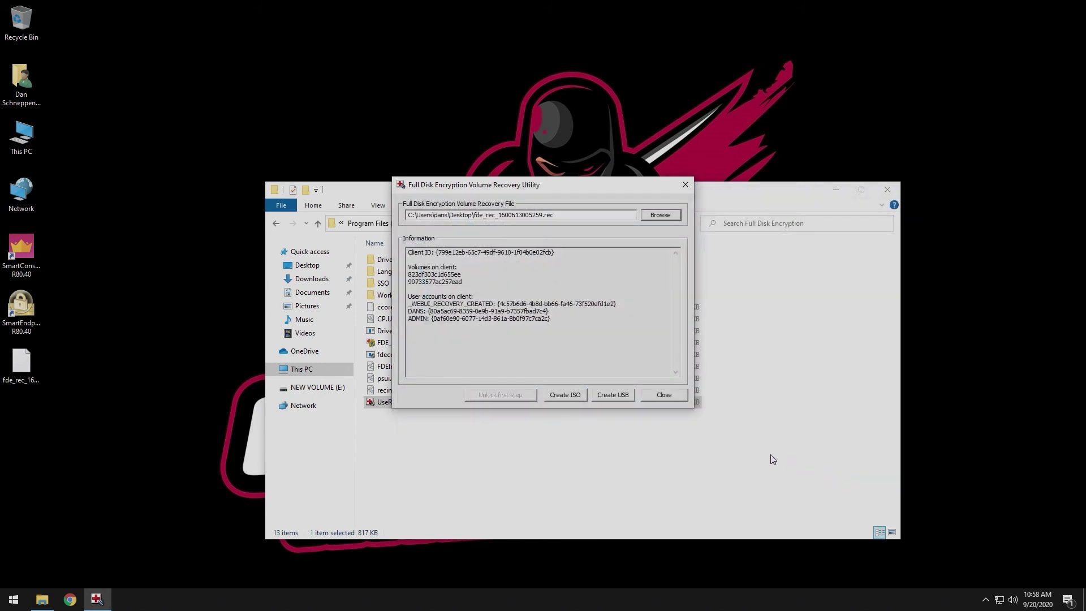
Create a recovery ISO on the desktop using the recovery account credentials
click(565, 394)
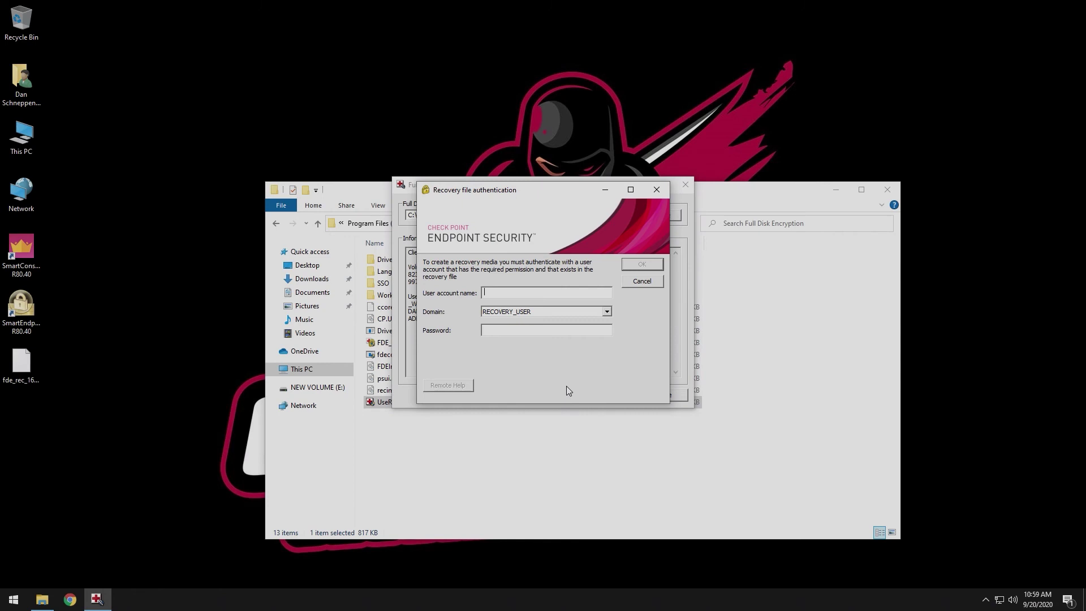
text(admin)
key(Tab)
key(Tab)
text(*********)
click(643, 265)
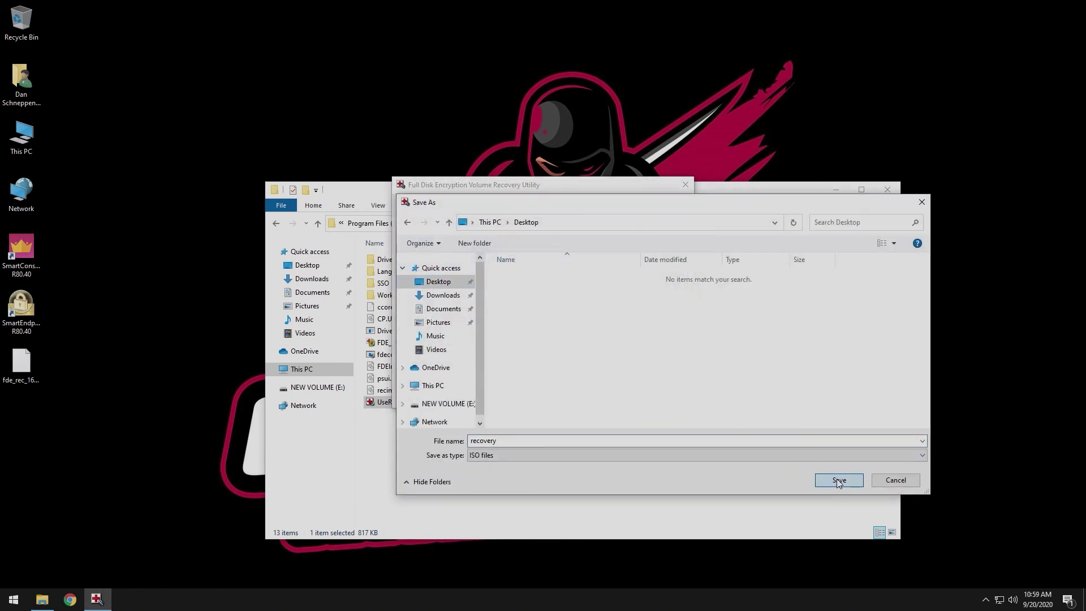
key(Return)
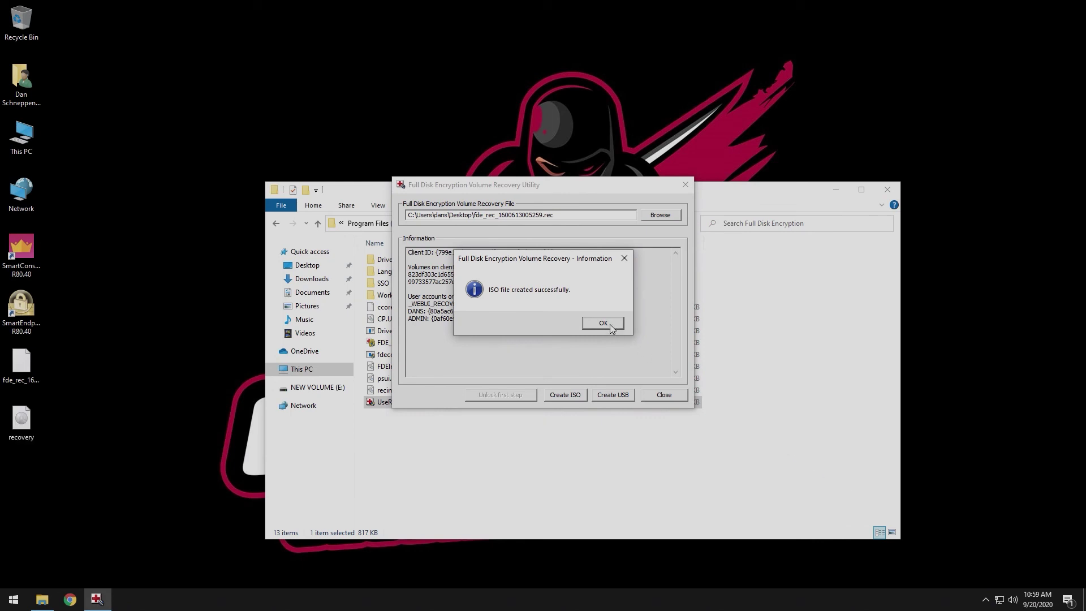
click(606, 322)
Write the recovery media to USB drive E: despite it not being empty, then close the utility
click(612, 395)
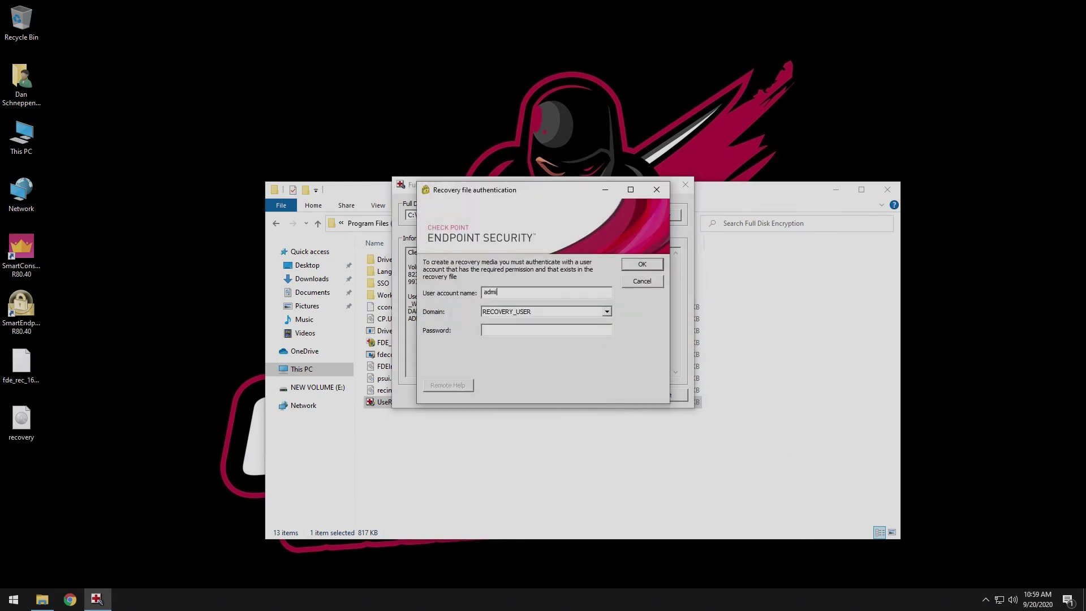
key(Tab)
key(Tab)
text(********)
click(642, 265)
click(609, 283)
click(563, 324)
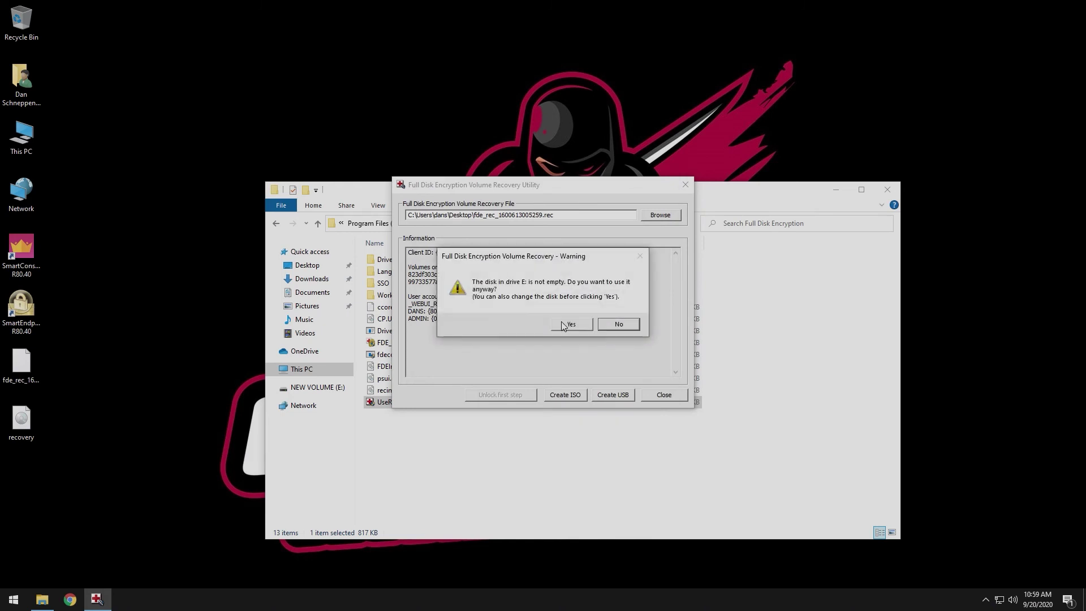
click(570, 324)
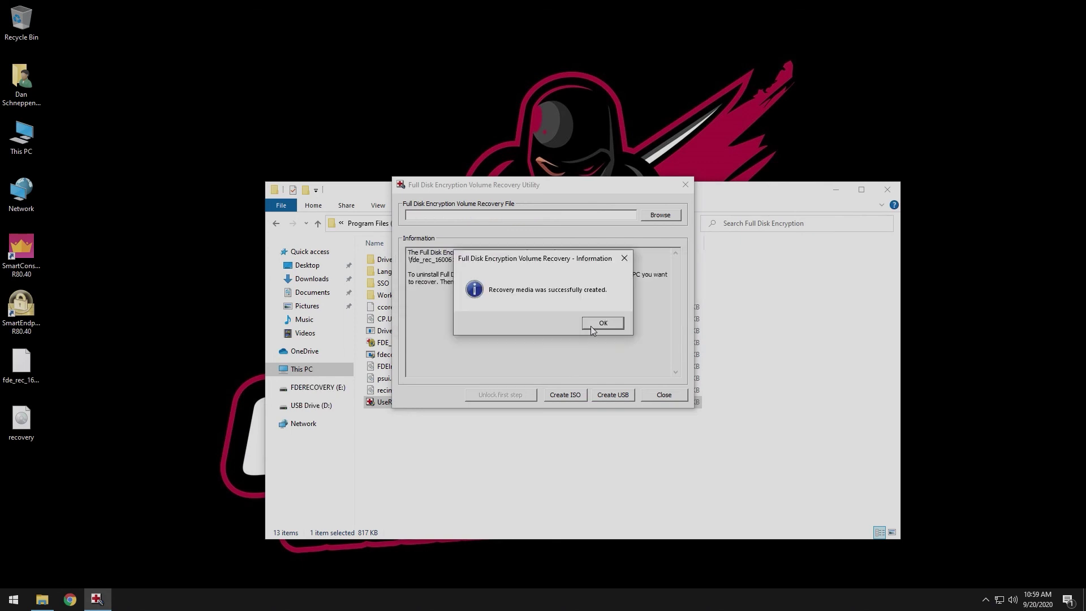
click(596, 325)
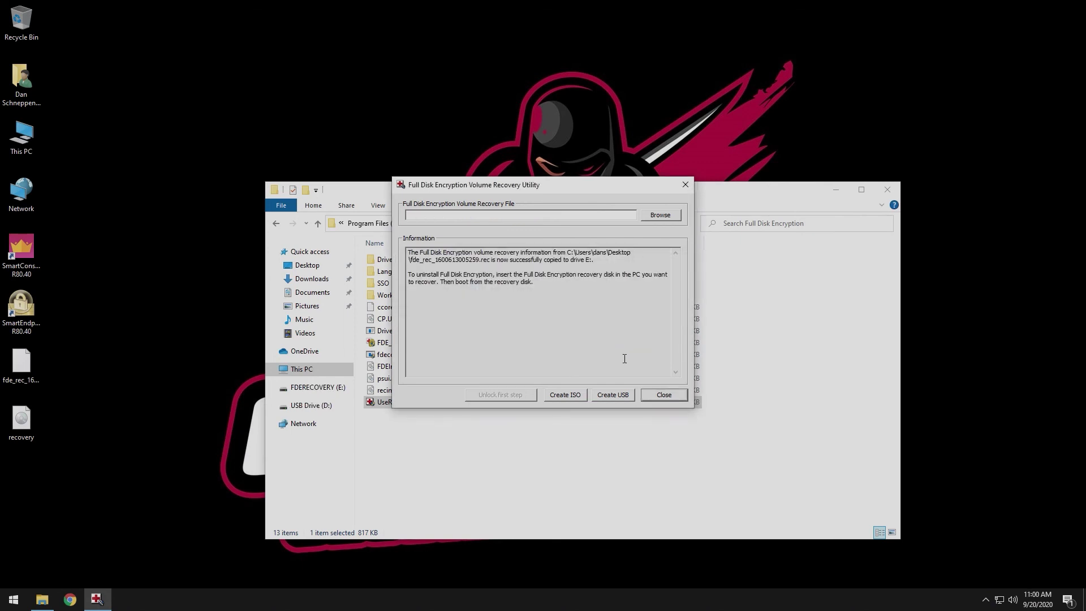
click(659, 395)
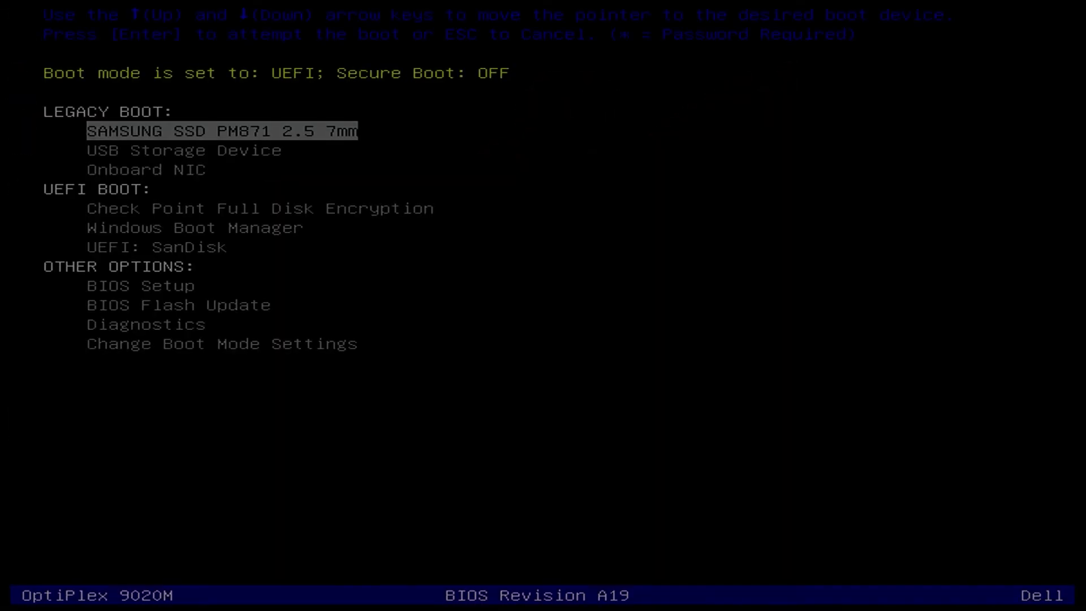
Select UEFI: SanDisk in the boot menu and boot from the recovery drive
key(Down)
key(Down)
key(Down)
key(Down)
key(Down)
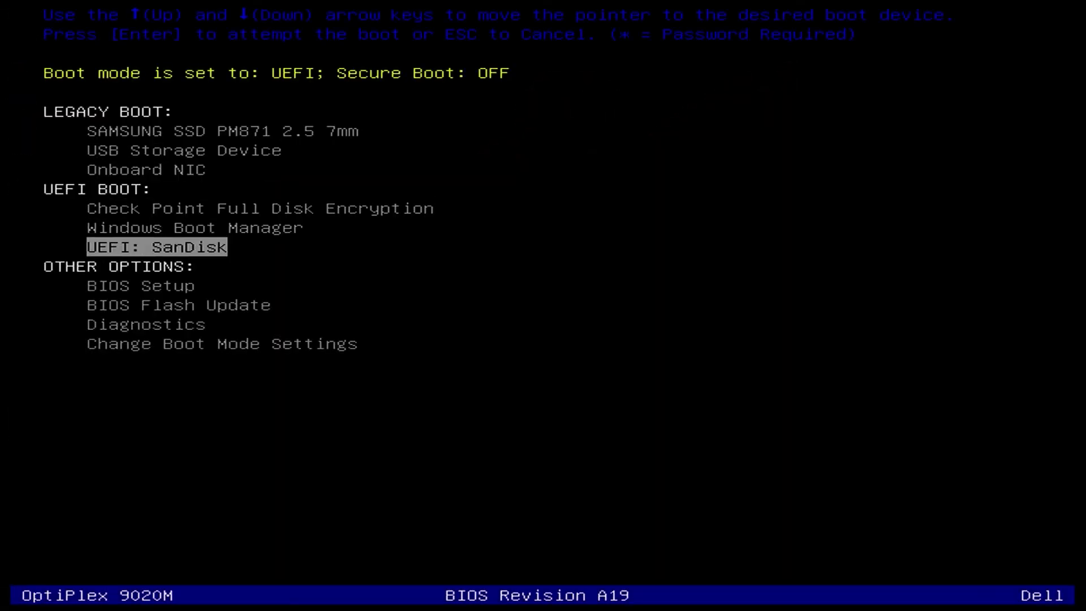
key(Return)
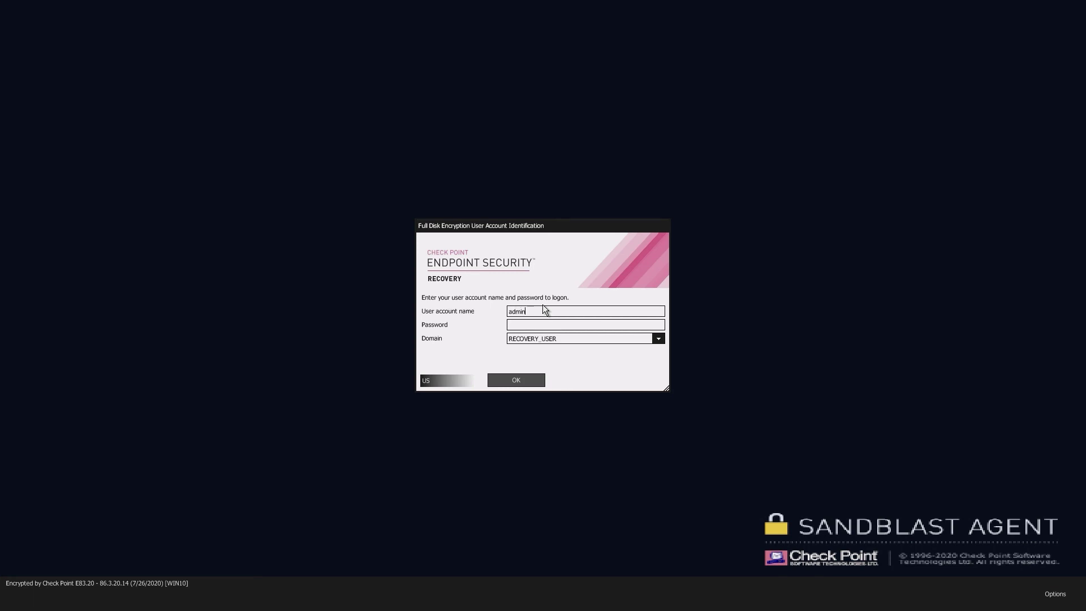
Log on with the recovery account and choose Recover All to decrypt the volumes
key(Return)
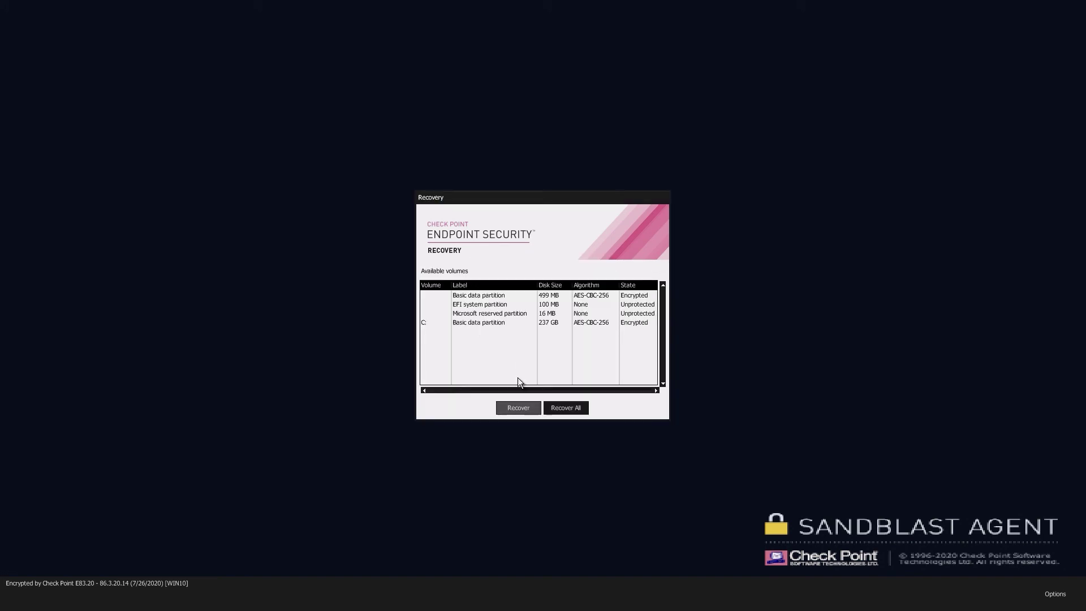
click(565, 407)
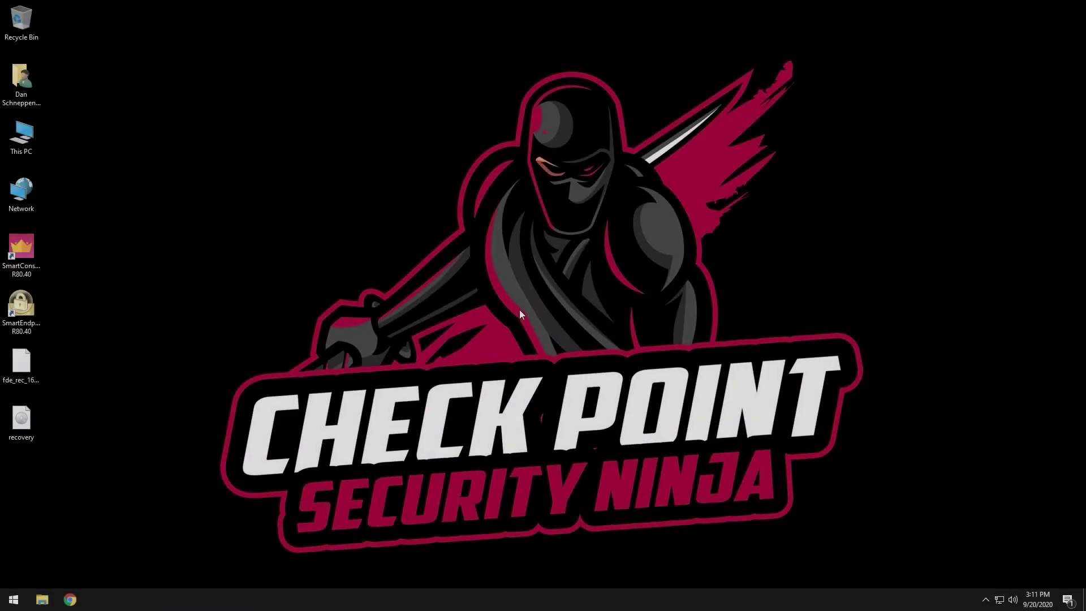
Open the Endpoint Security client from the system tray and view the Full Disk Encryption status details
click(985, 600)
double_click(1007, 554)
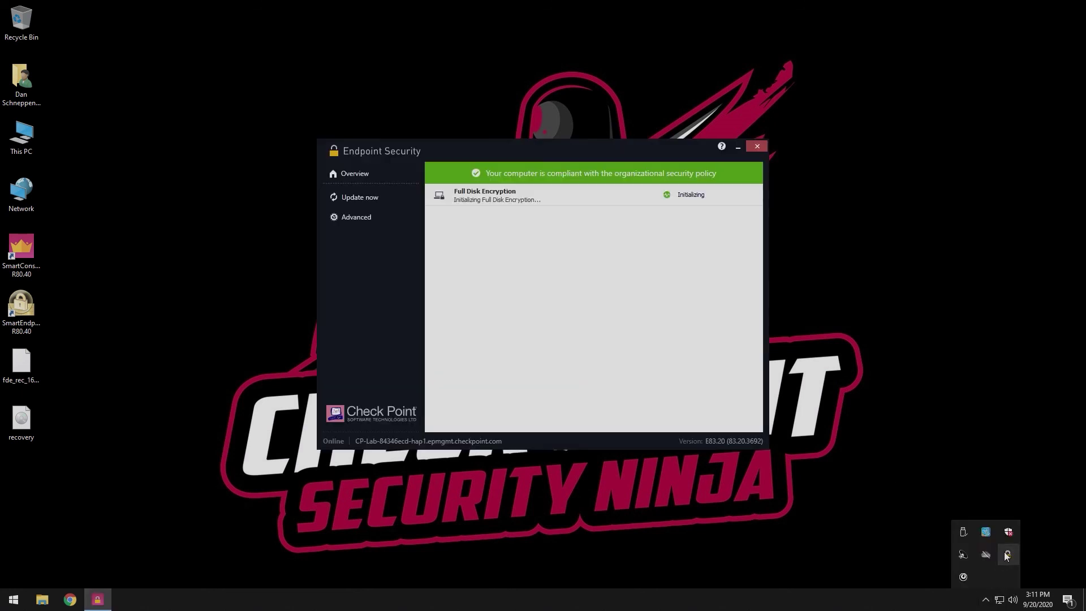
click(529, 196)
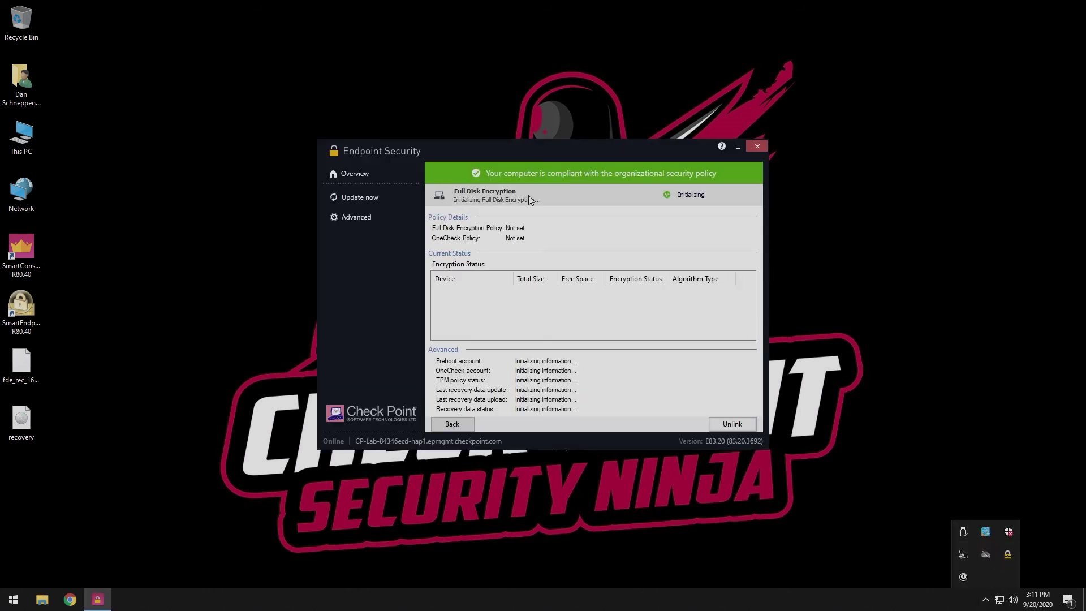